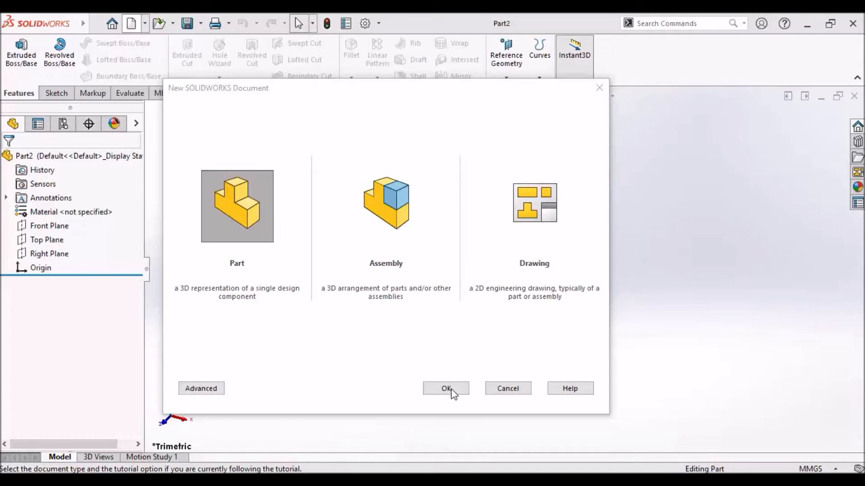
Create a new part document.
left_click(251, 206)
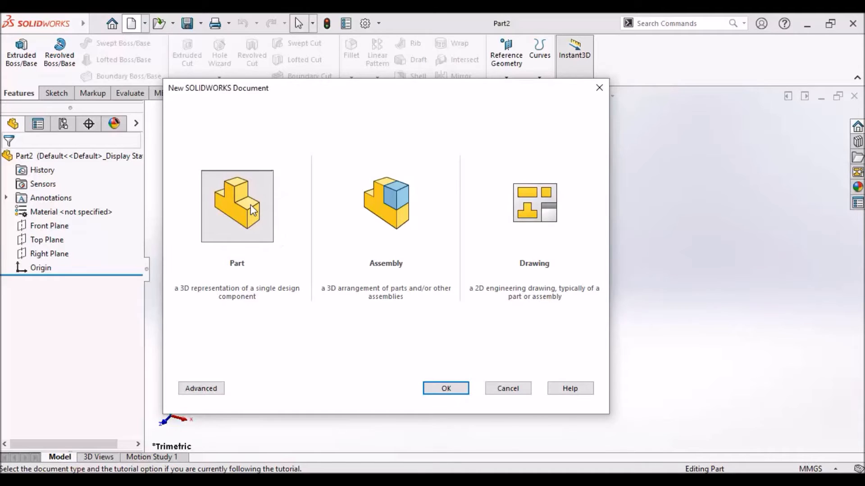
left_click(451, 388)
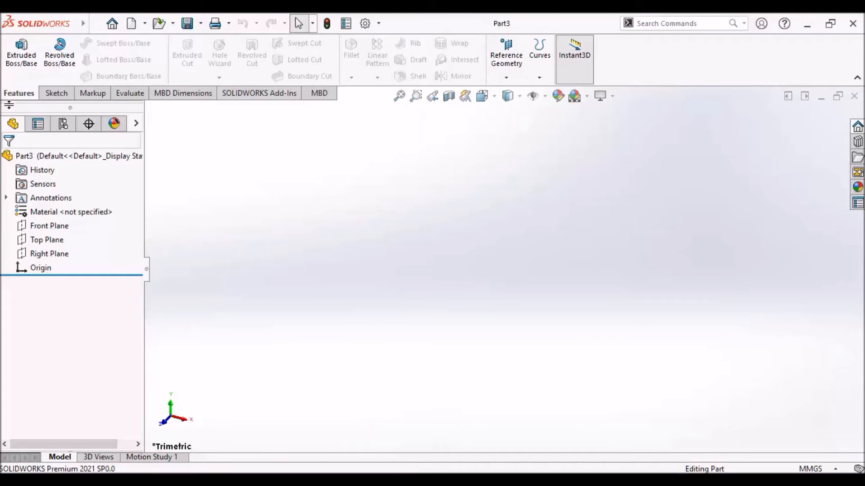
Look through the Features, Sketch, Markup, Evaluate, MBD Dimensions, SOLIDWORKS Add-Ins and MBD command sets for an overview.
left_click(57, 94)
left_click(92, 93)
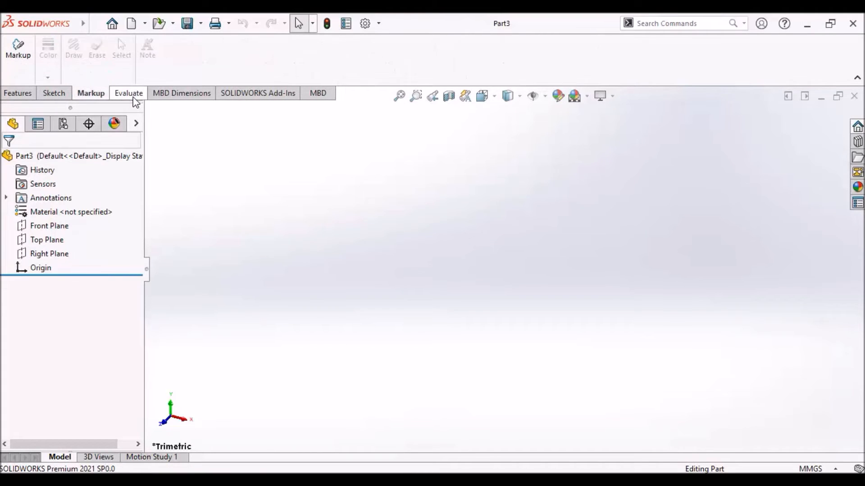
left_click(134, 95)
left_click(174, 94)
left_click(265, 94)
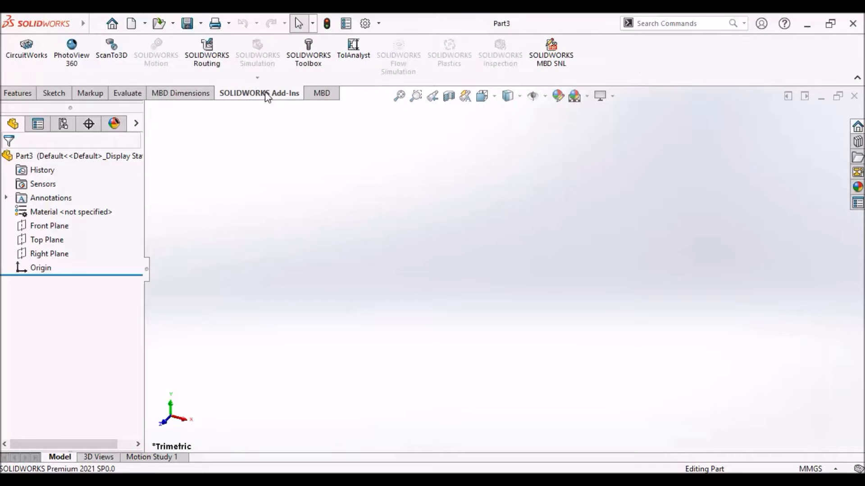
left_click(317, 95)
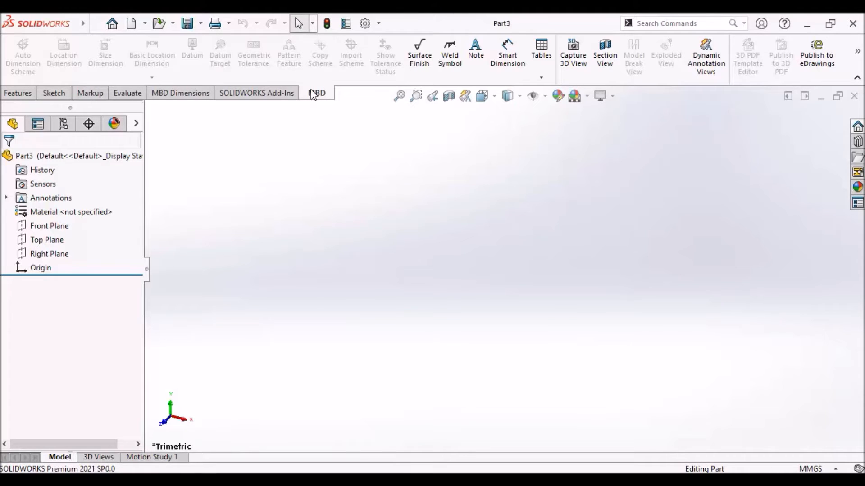
left_click(271, 93)
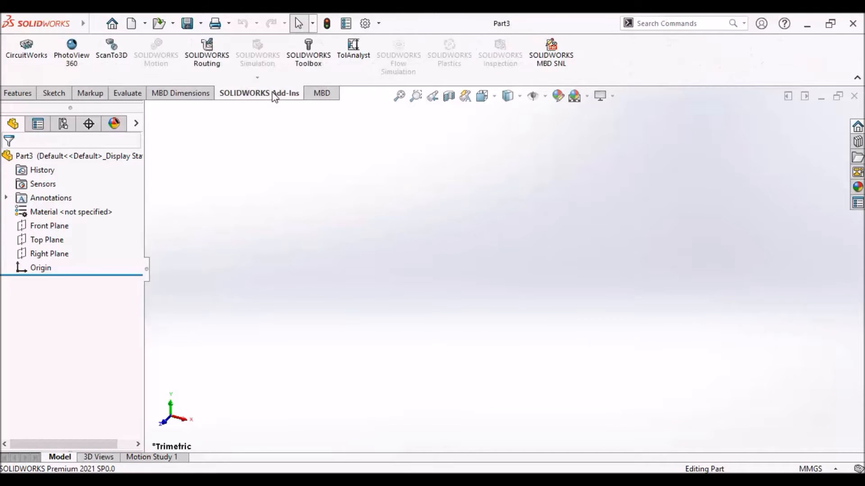
left_click(176, 92)
left_click(128, 92)
left_click(54, 93)
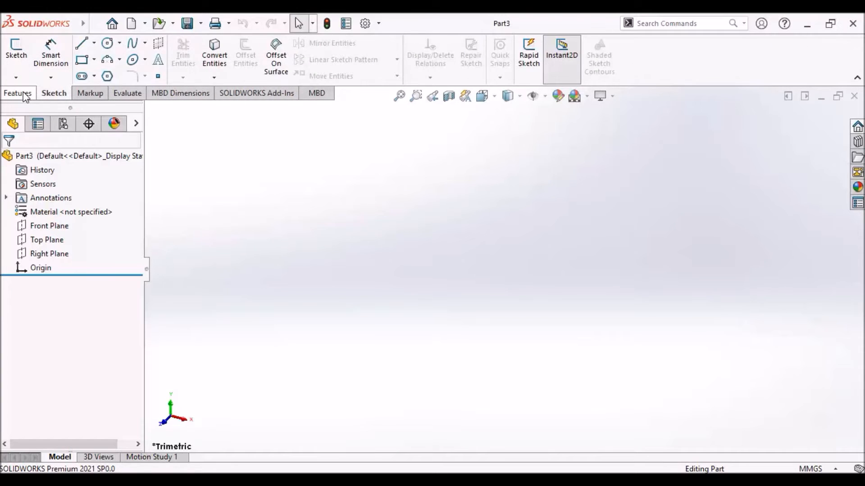
left_click(24, 94)
left_click(92, 94)
left_click(63, 95)
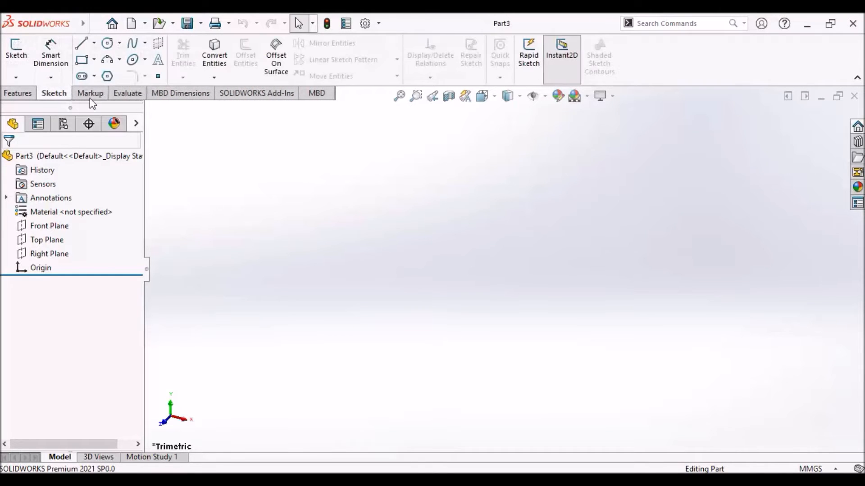
left_click(124, 95)
left_click(164, 95)
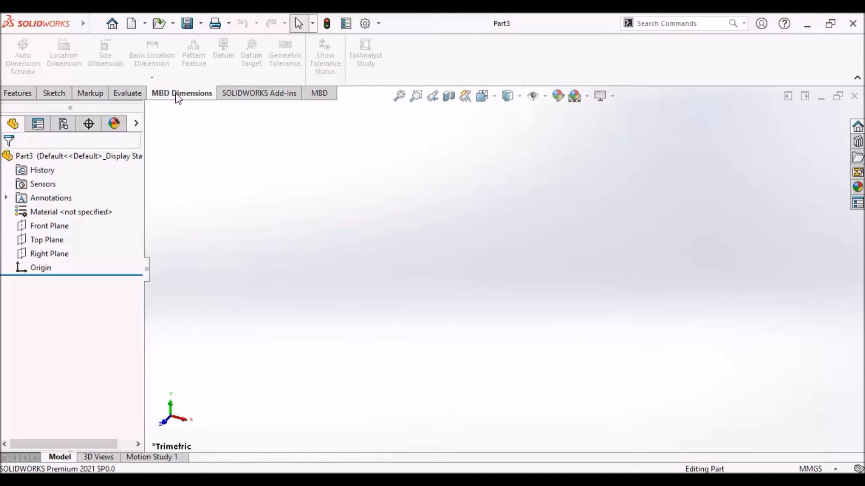
left_click(236, 95)
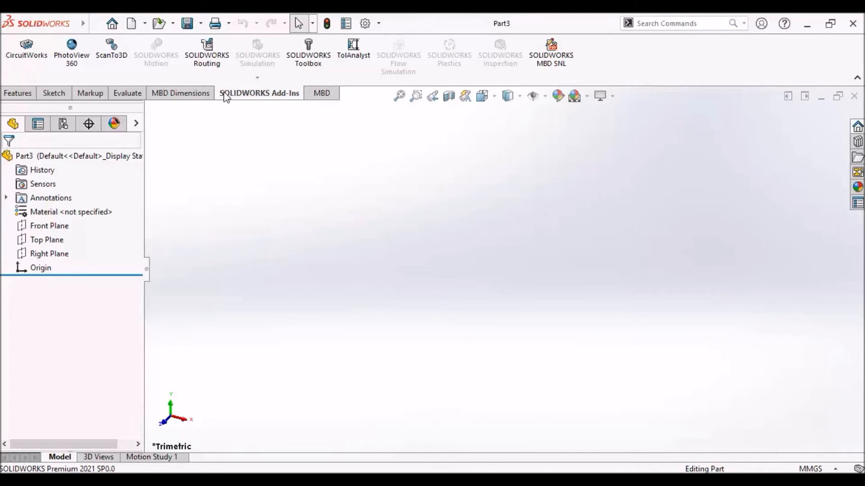
left_click(200, 95)
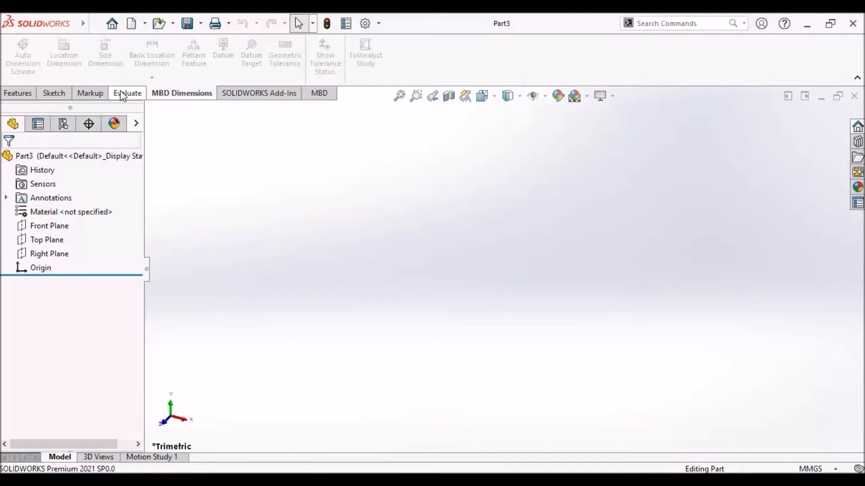
Examine the Features commands, including the Reference Geometry options, the Curves options and Instant3D.
left_click(17, 94)
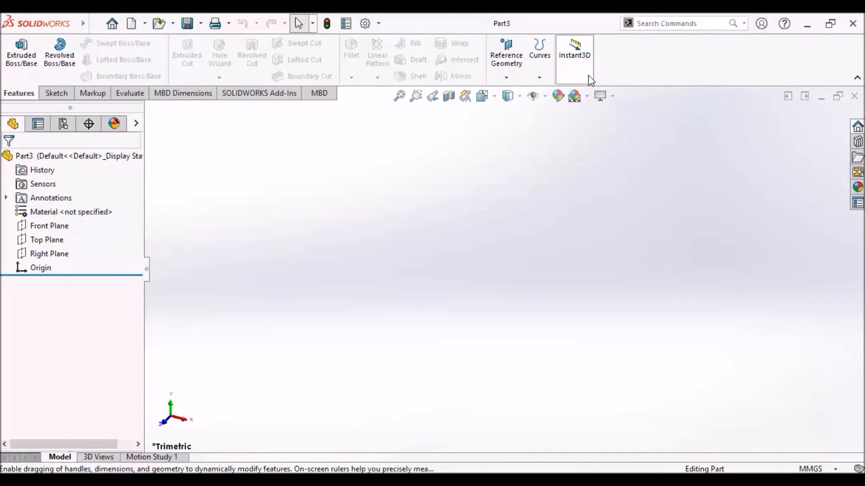
left_click(514, 78)
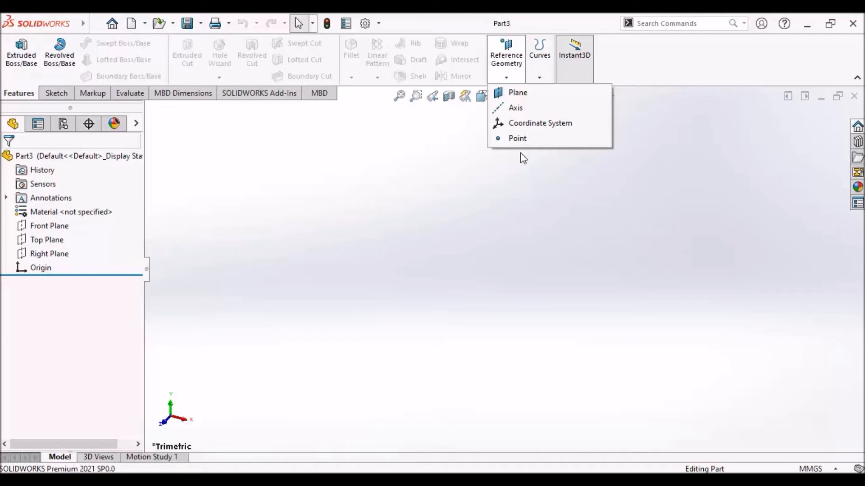
left_click(521, 188)
left_click(539, 76)
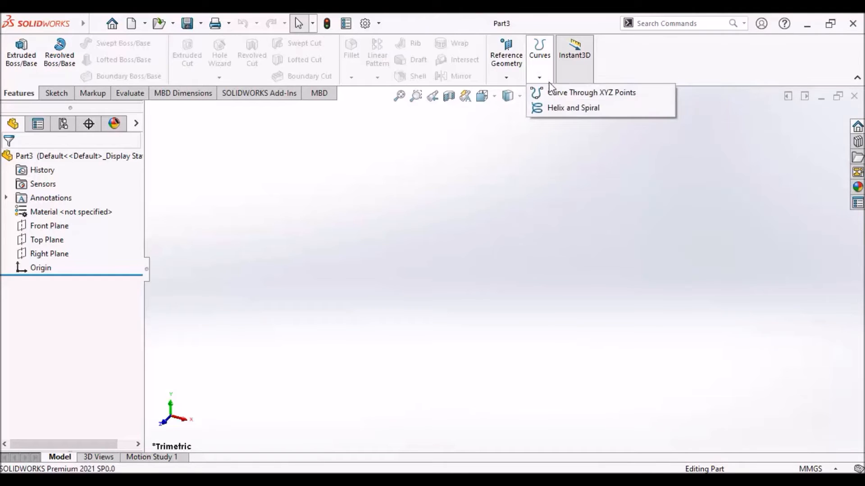
left_click(543, 161)
left_click(576, 58)
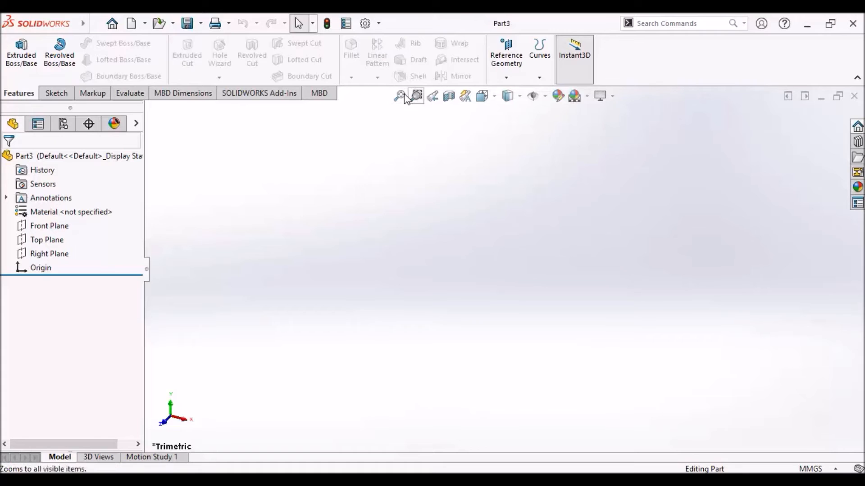
Examine the Sketch commands, including the 2D and 3D sketch options.
left_click(56, 93)
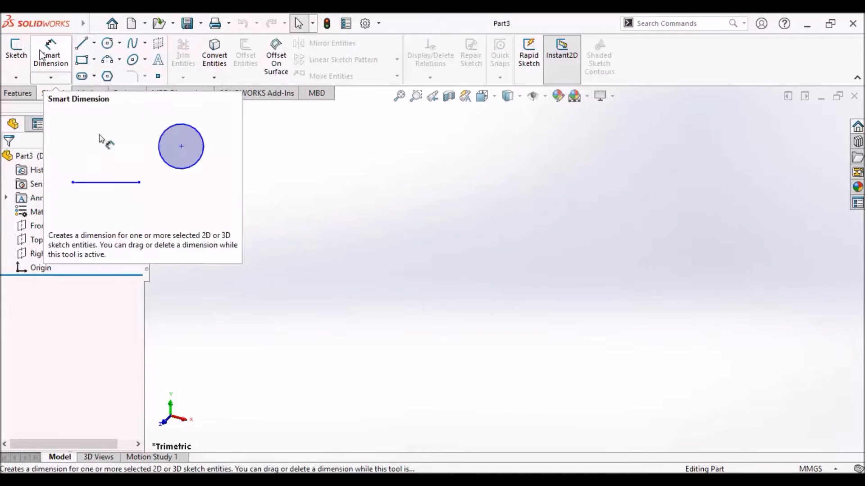
left_click(22, 77)
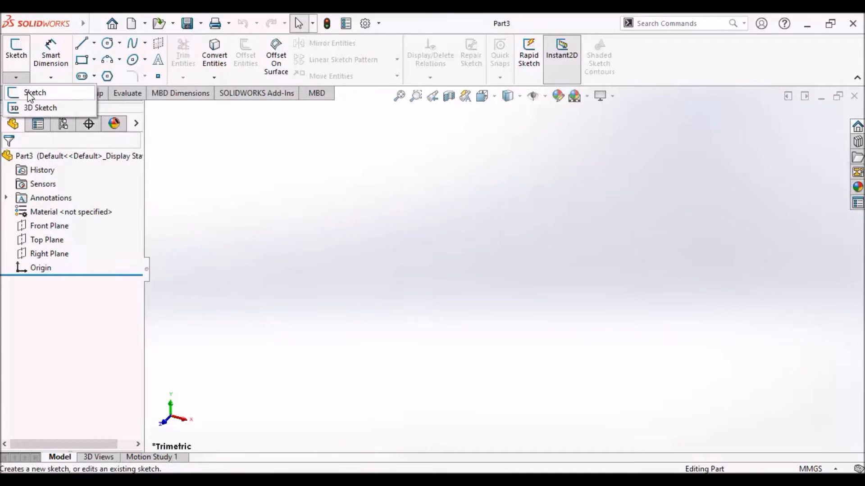
left_click(259, 158)
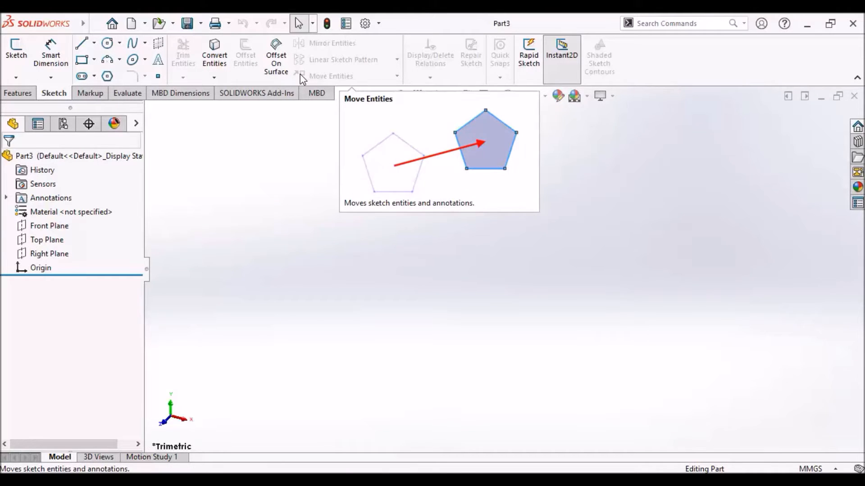
Examine the Markup, Evaluate, MBD Dimensions and SOLIDWORKS Add-Ins commands, including the Check Active Document options.
left_click(102, 94)
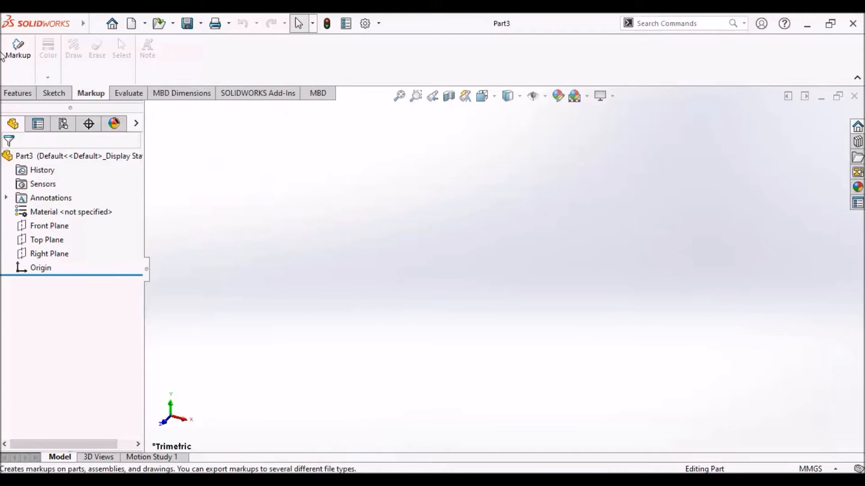
left_click(129, 94)
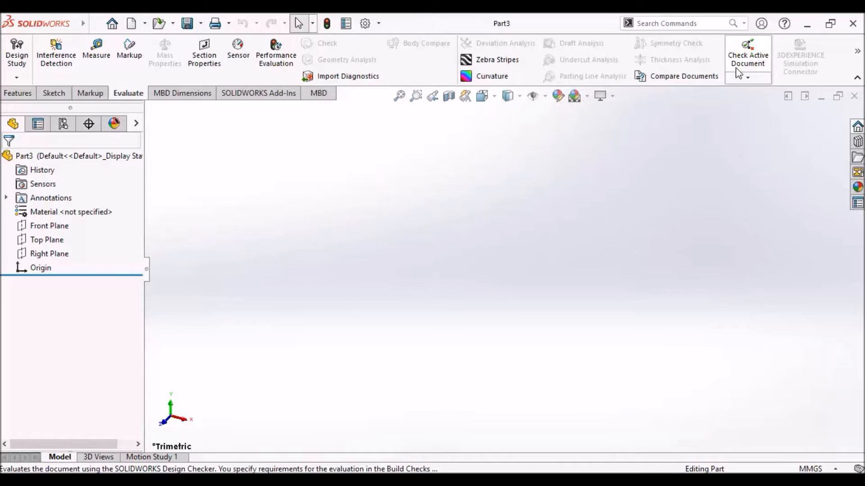
left_click(745, 75)
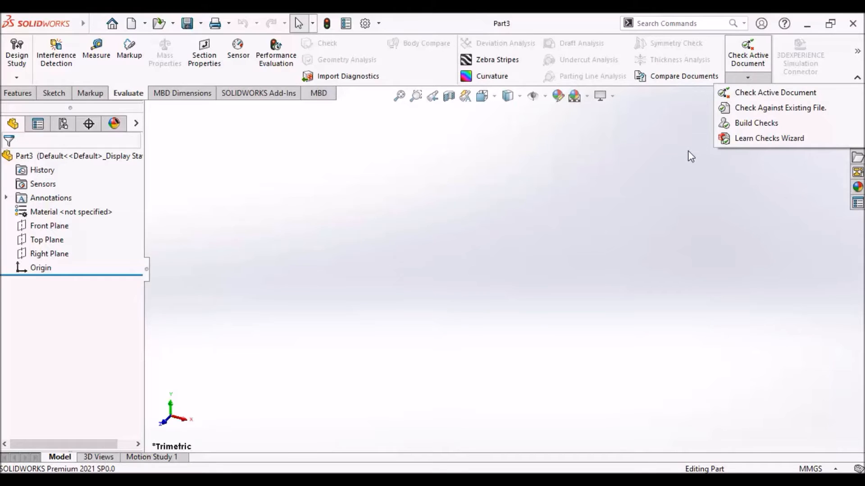
left_click(665, 181)
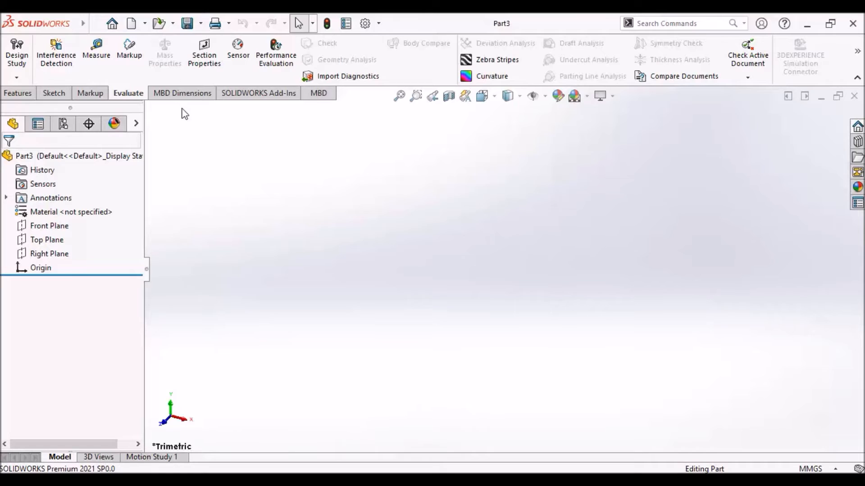
left_click(196, 102)
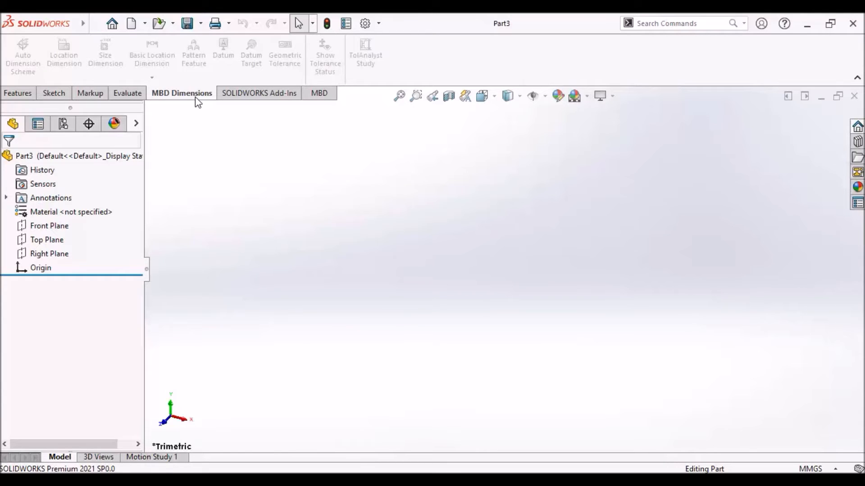
left_click(267, 96)
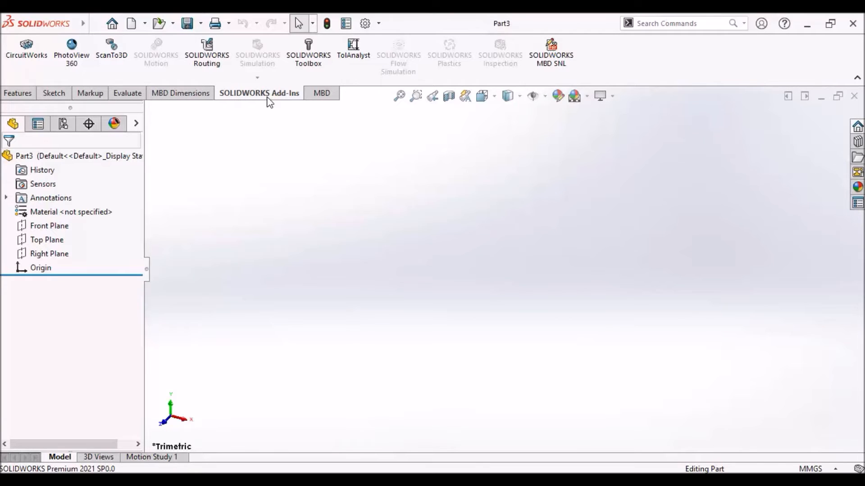
Add the Surfaces and Sheet Metal command sets to the CommandManager.
right_click(267, 98)
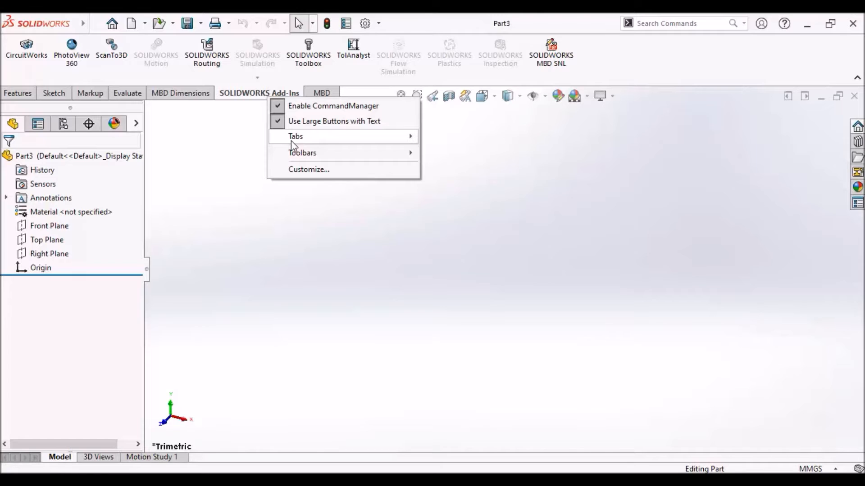
mouse_move(291, 141)
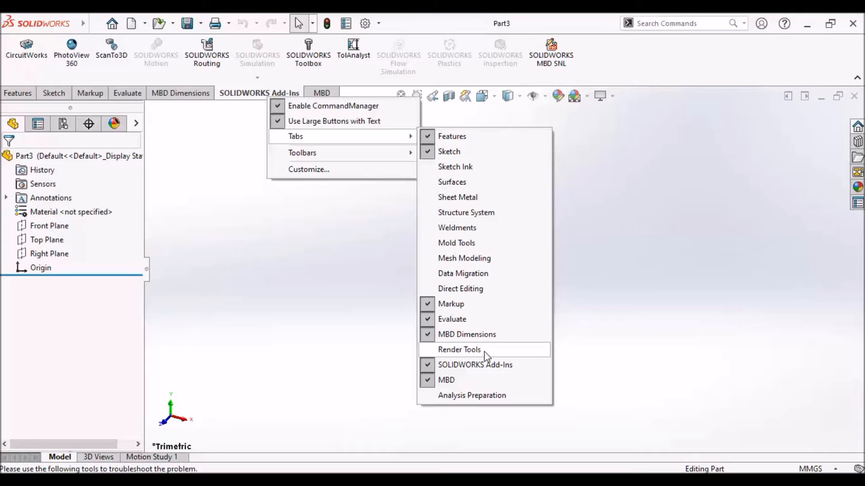
left_click(468, 183)
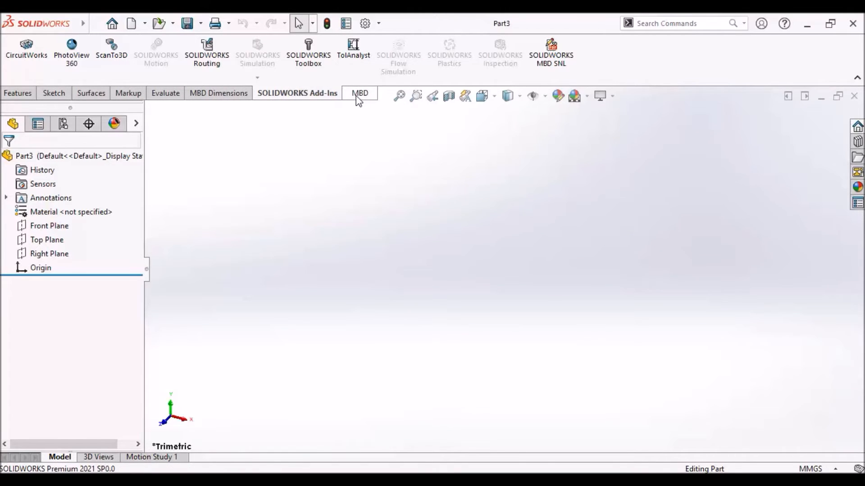
left_click(356, 95)
right_click(357, 96)
mouse_move(407, 135)
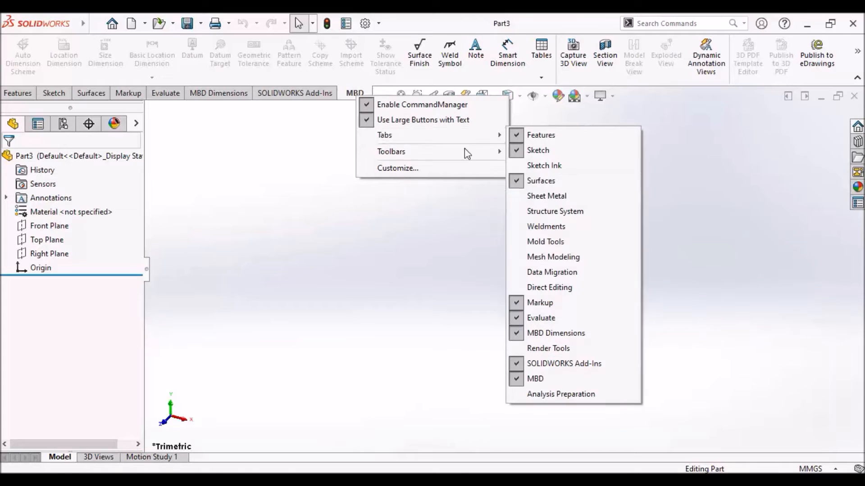
left_click(554, 198)
Add the Structure System and Weldments command sets to the CommandManager.
right_click(402, 94)
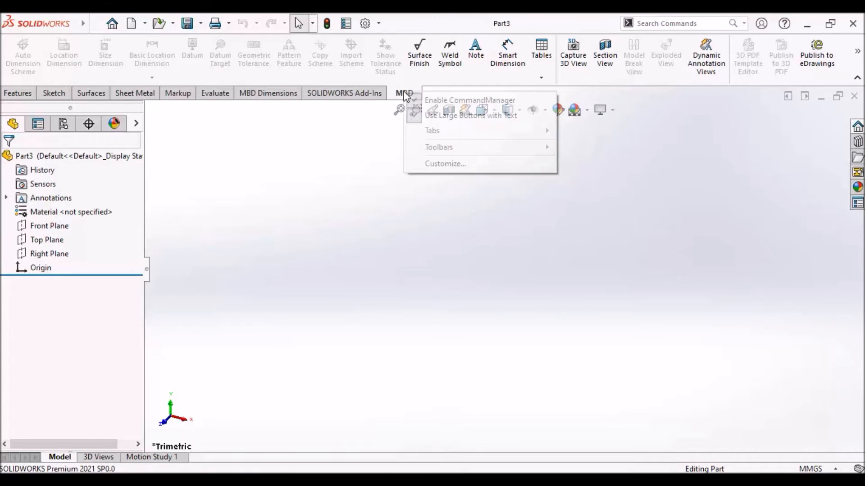
mouse_move(444, 134)
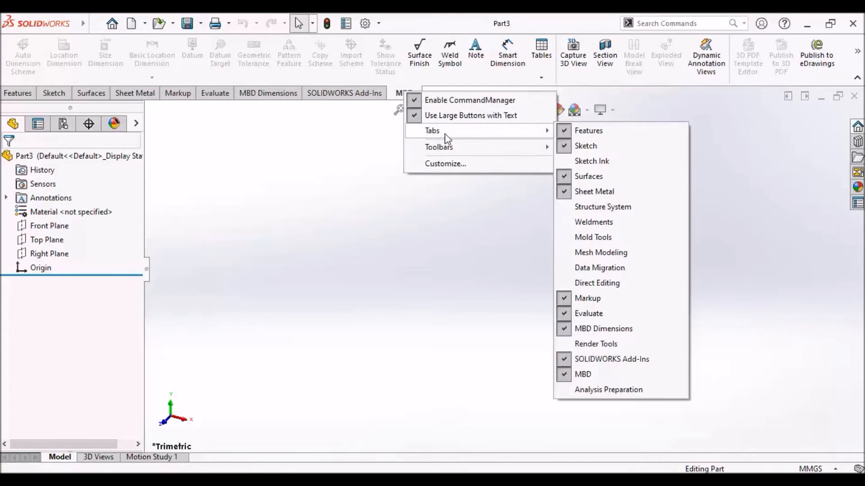
left_click(603, 208)
right_click(430, 93)
mouse_move(499, 133)
left_click(615, 218)
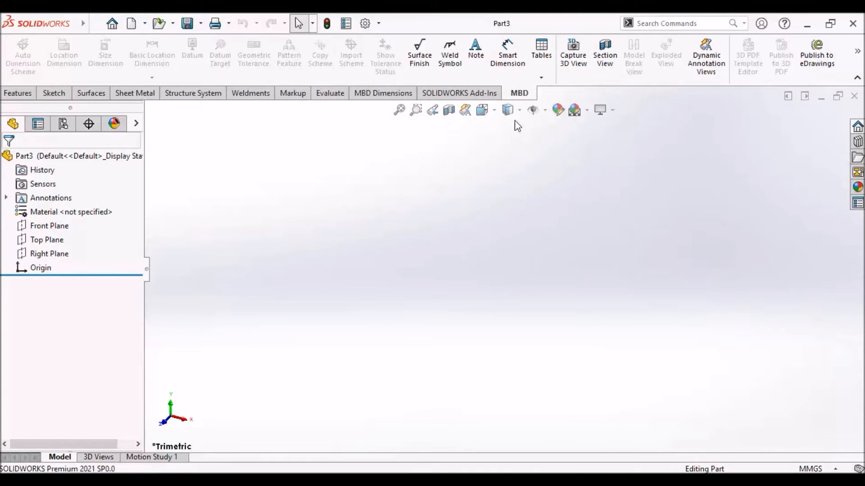
Add the Mold Tools command set to the CommandManager.
right_click(483, 97)
mouse_move(515, 140)
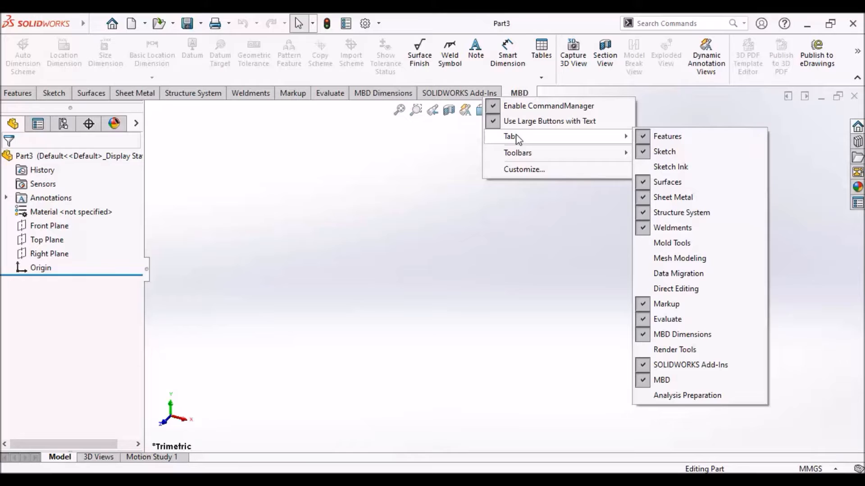
left_click(697, 246)
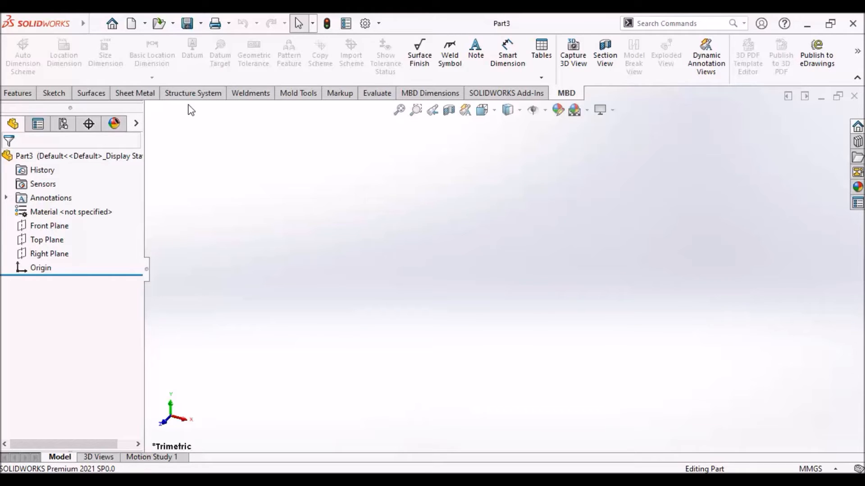
Examine the Surfaces commands, including the Reference Geometry and Curves options.
left_click(91, 93)
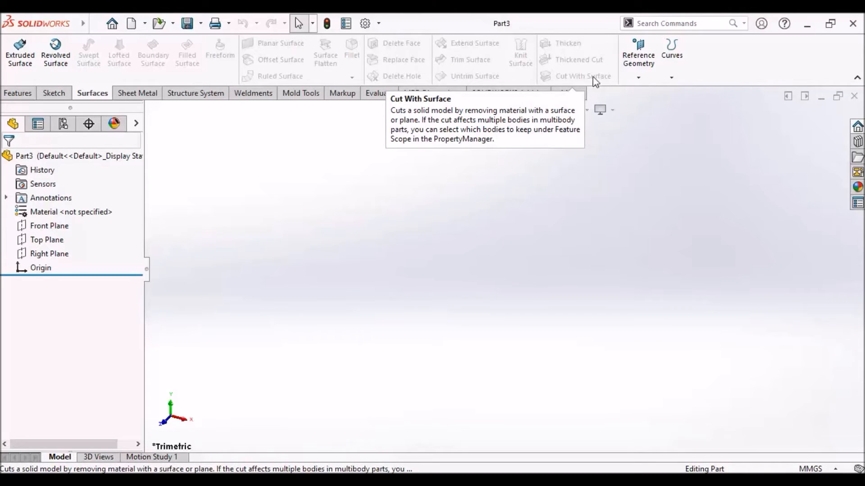
left_click(657, 80)
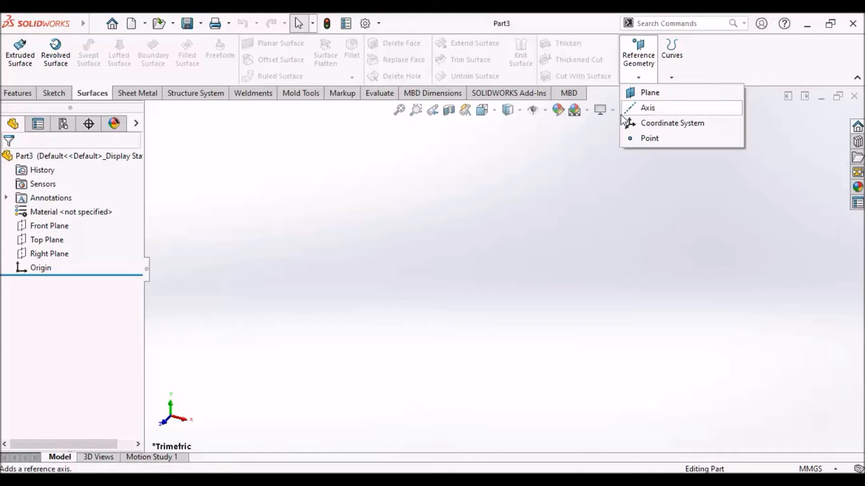
left_click(601, 146)
left_click(677, 77)
left_click(643, 77)
left_click(647, 77)
left_click(647, 77)
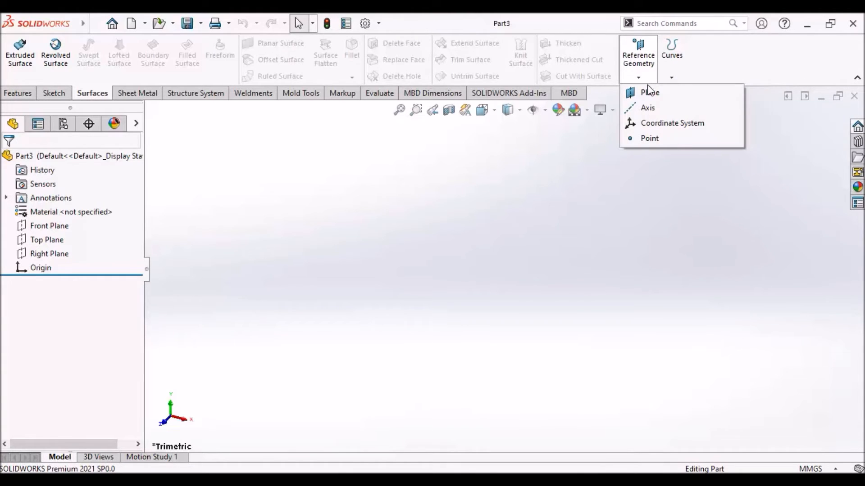
left_click(579, 166)
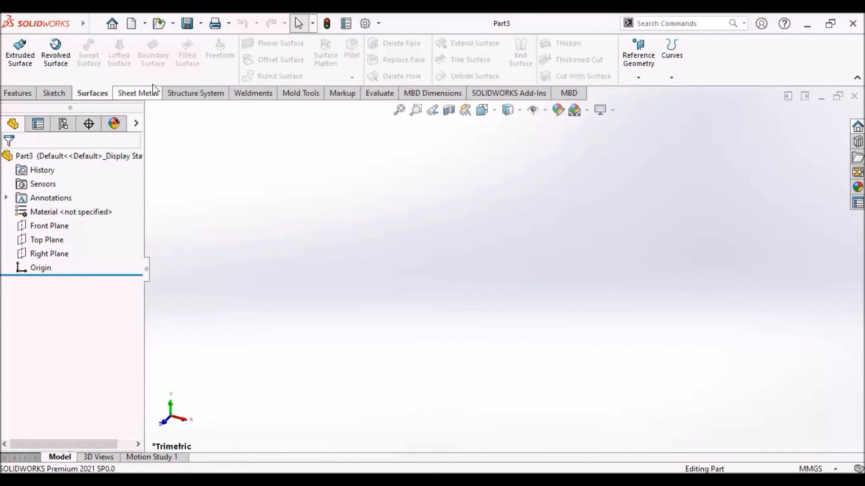
Examine the Sheet Metal, Structure System, Weldments and Mold Tools command sets in the part.
left_click(154, 96)
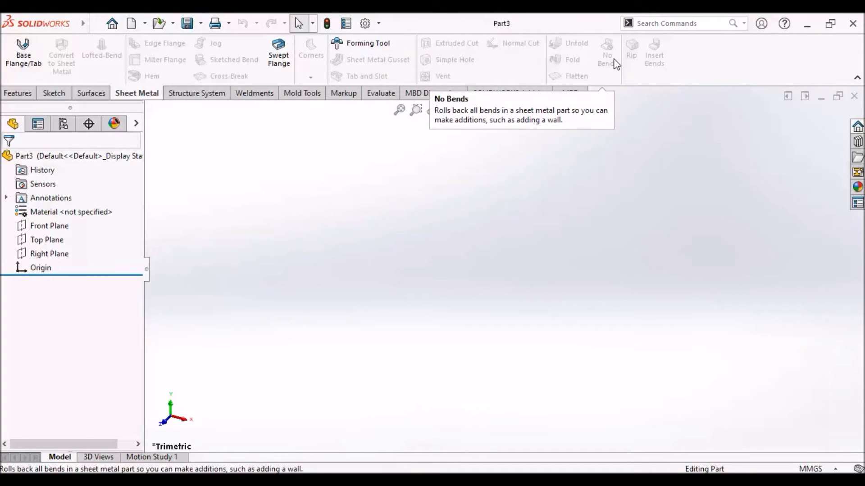
left_click(195, 94)
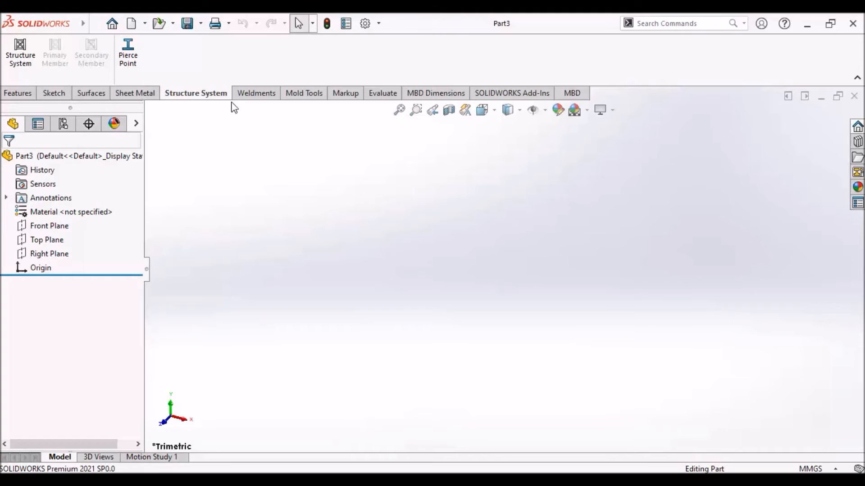
left_click(251, 90)
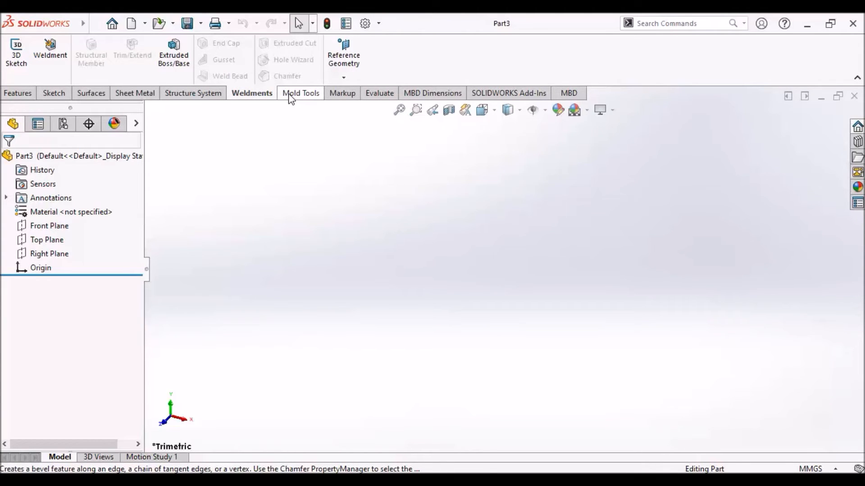
left_click(291, 95)
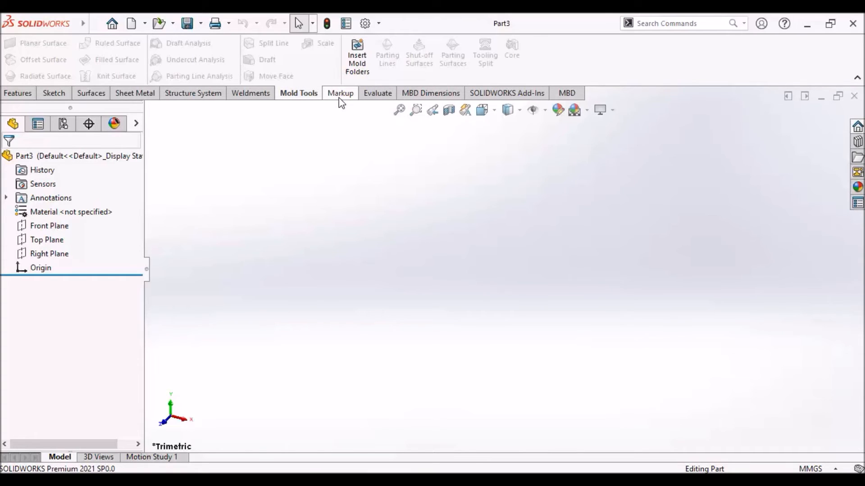
Review the Markup, Evaluate, MBD Dimensions, SOLIDWORKS Add-Ins and MBD command sets.
left_click(340, 102)
left_click(378, 94)
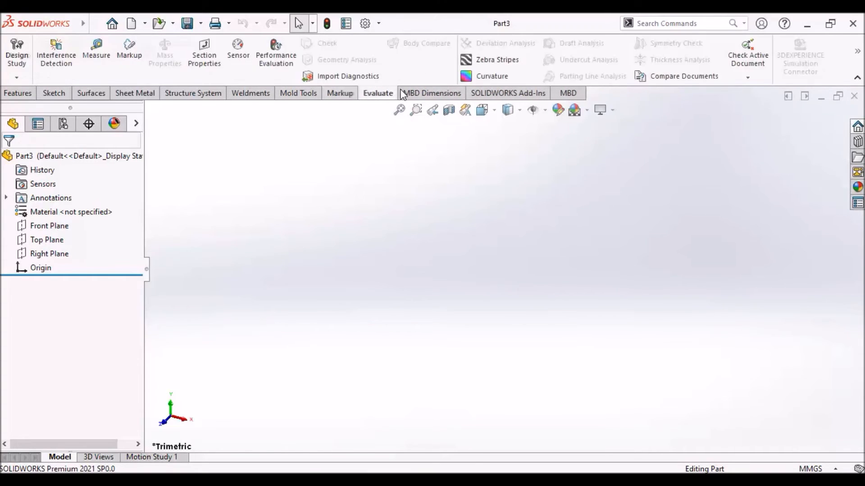
left_click(431, 95)
left_click(481, 98)
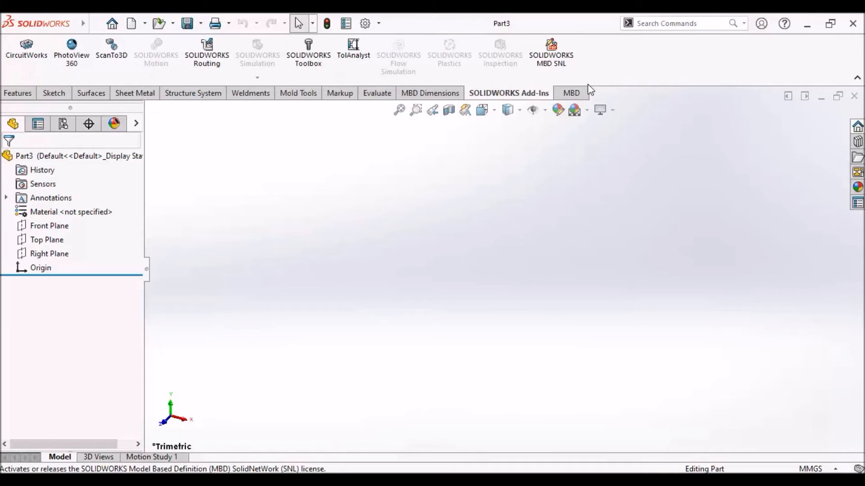
left_click(573, 95)
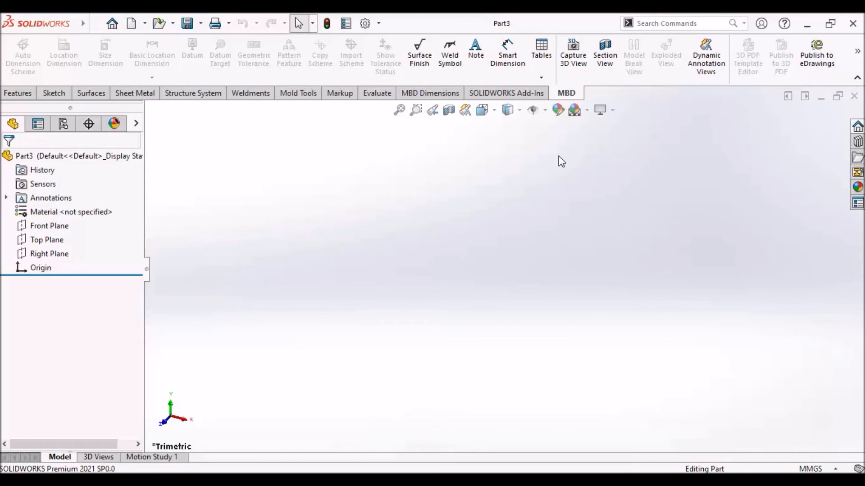
Switch to the open engine assembly Assem1 and inspect its hoses, exhaust pipes and cylinder heads from several angles.
left_click(591, 481)
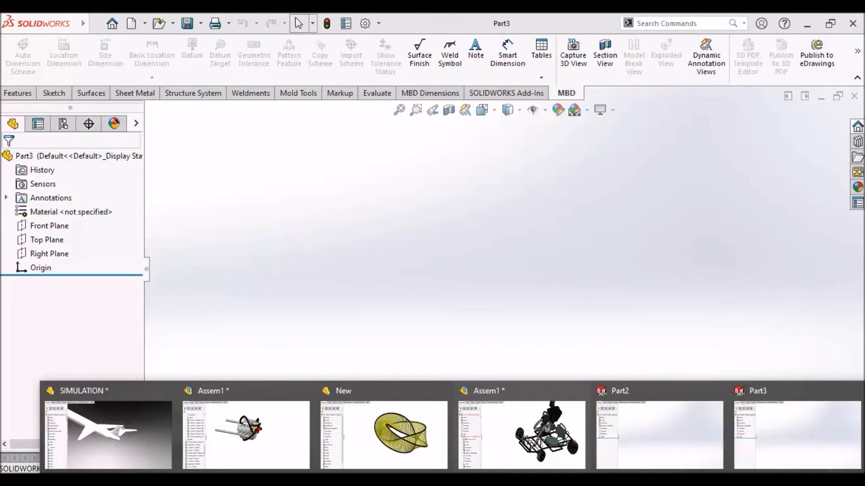
left_click(283, 438)
scroll(457, 286, "down", 3)
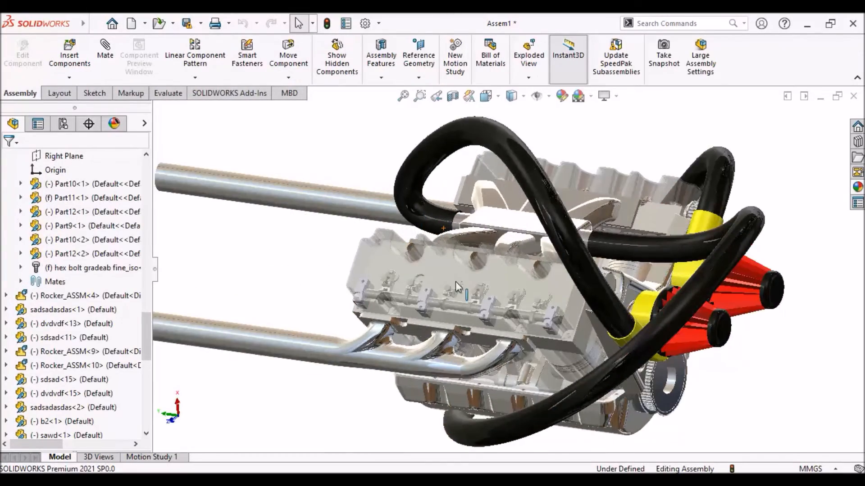
middle_click_drag(457, 285, 423, 315)
scroll(326, 240, "down", 6)
middle_click_drag(372, 239, 366, 272)
scroll(385, 262, "up", 6)
scroll(450, 301, "down", 5)
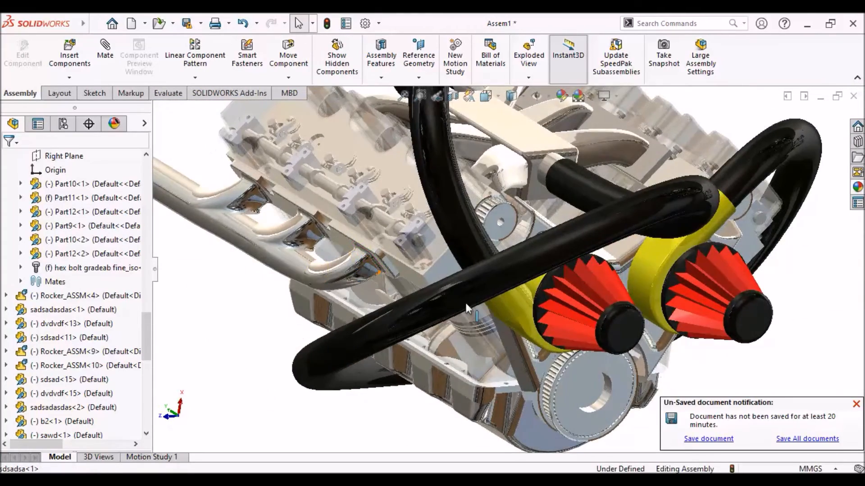
Dismiss the unsaved-document notification and review the Assembly Features and Reference Geometry options.
left_click(856, 404)
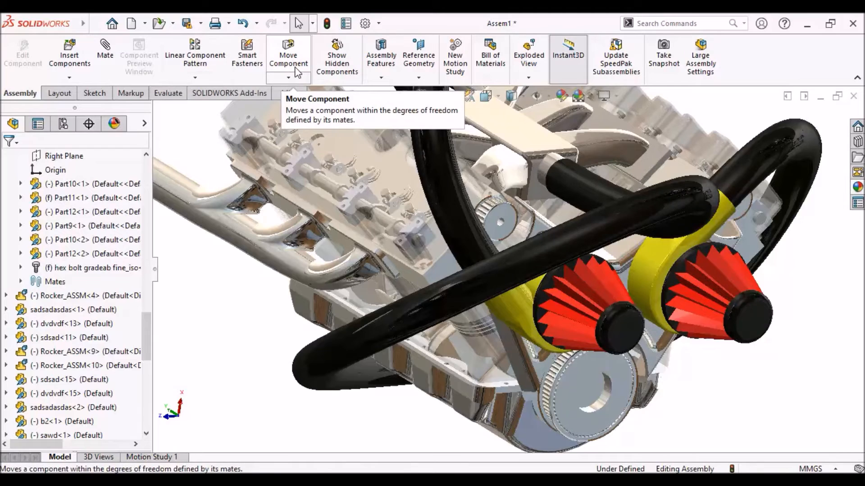
left_click(375, 79)
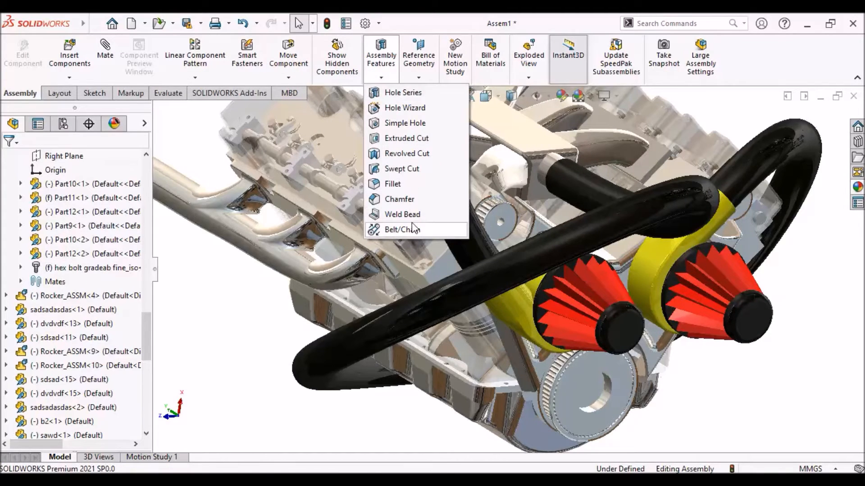
left_click(420, 78)
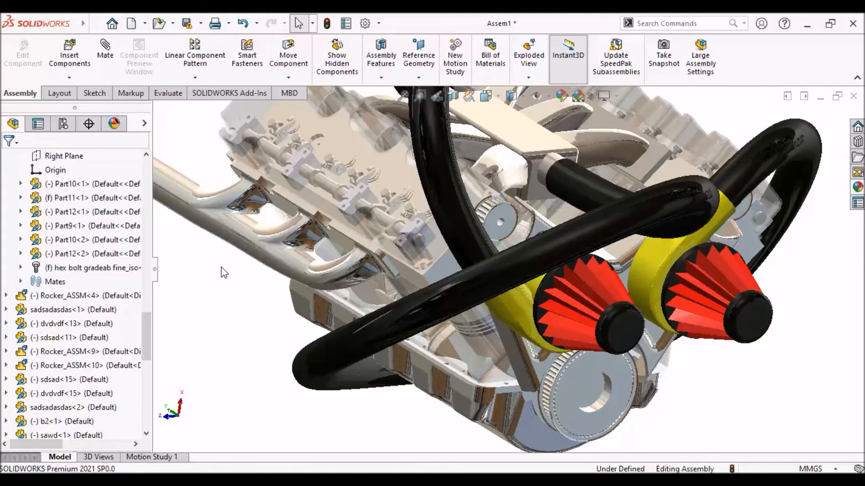
Rotate the toothed pulley at the front of the engine by hand and inspect the assembly from the front and rear.
scroll(696, 305, "down", 1)
mouse_move(581, 353)
middle_mouse_down()
mouse_move(564, 350)
mouse_move(563, 330)
mouse_move(577, 351)
middle_mouse_up()
scroll(554, 359, "up", 3)
scroll(577, 350, "down", 6)
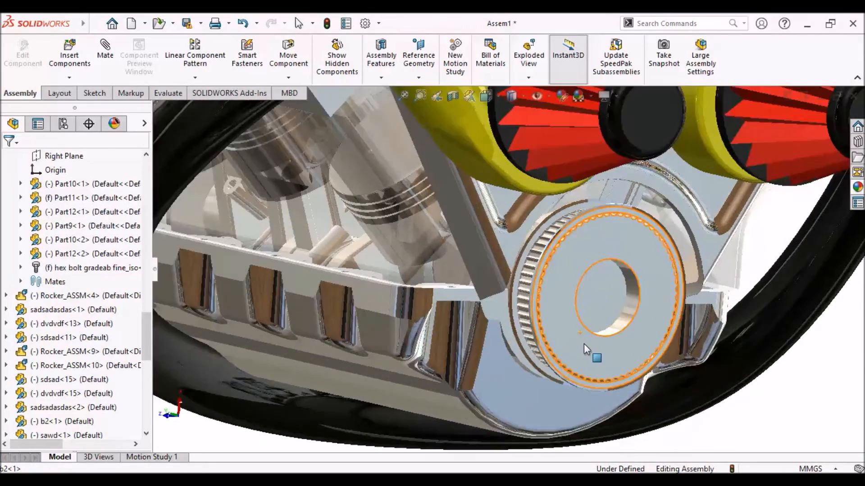
scroll(584, 344, "down", 2)
left_click(588, 374)
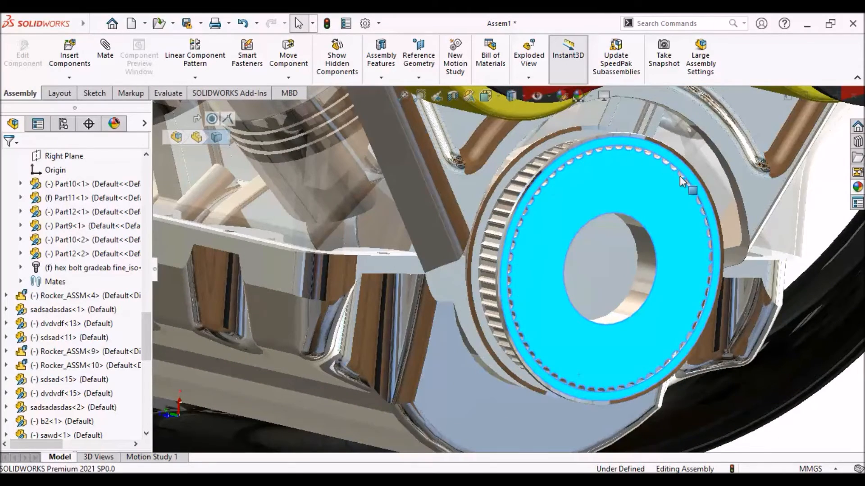
left_click_drag(523, 258, 678, 250)
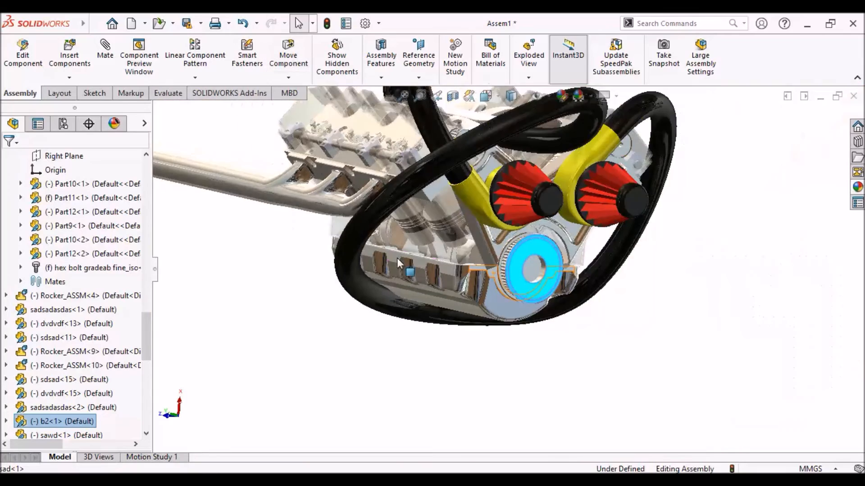
middle_click_drag(396, 257, 405, 220)
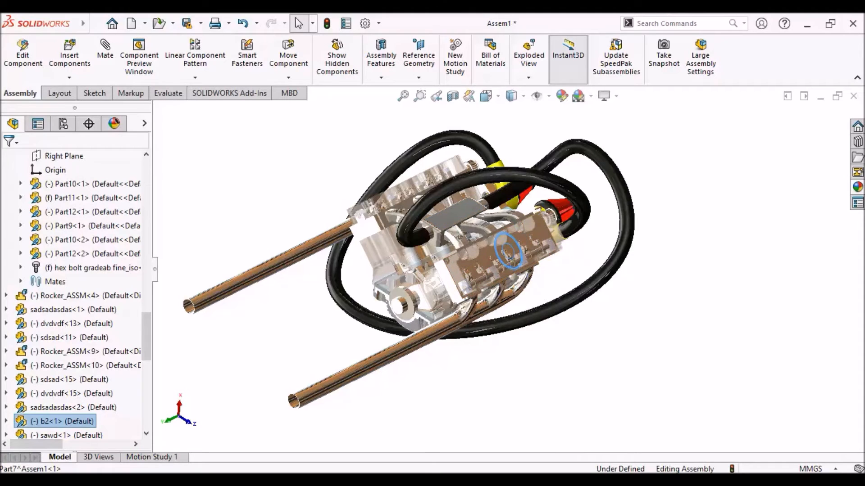
Switch to the open aircraft part SIMULATION, dismiss the unsaved-document notification and view the fuselage.
mouse_move(496, 480)
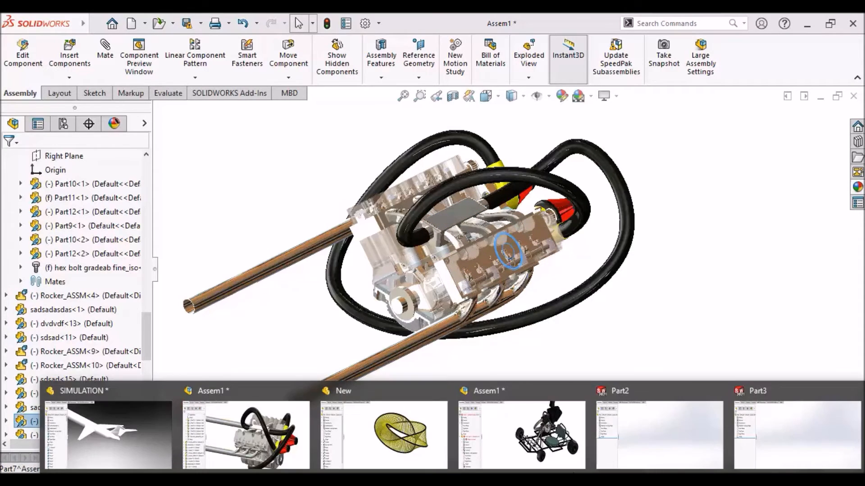
left_click(71, 420)
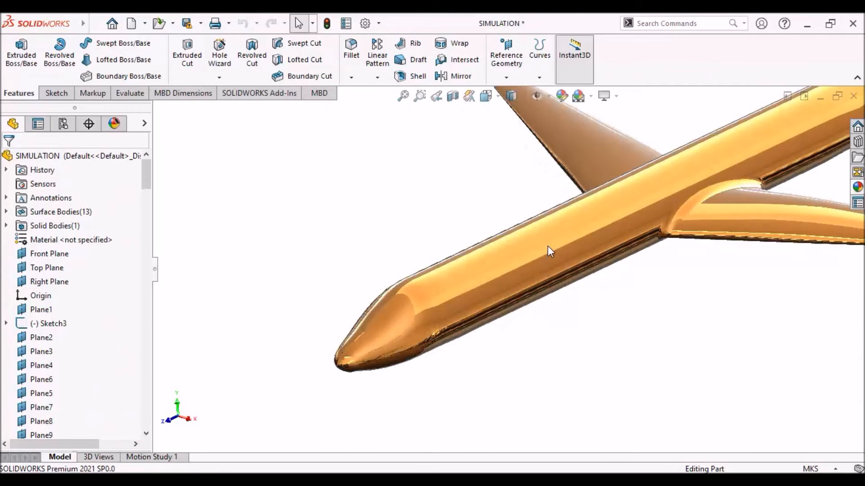
mouse_move(548, 246)
middle_mouse_down()
mouse_move(533, 279)
mouse_move(585, 250)
mouse_move(590, 223)
mouse_move(533, 270)
mouse_move(573, 248)
mouse_move(559, 259)
middle_mouse_up()
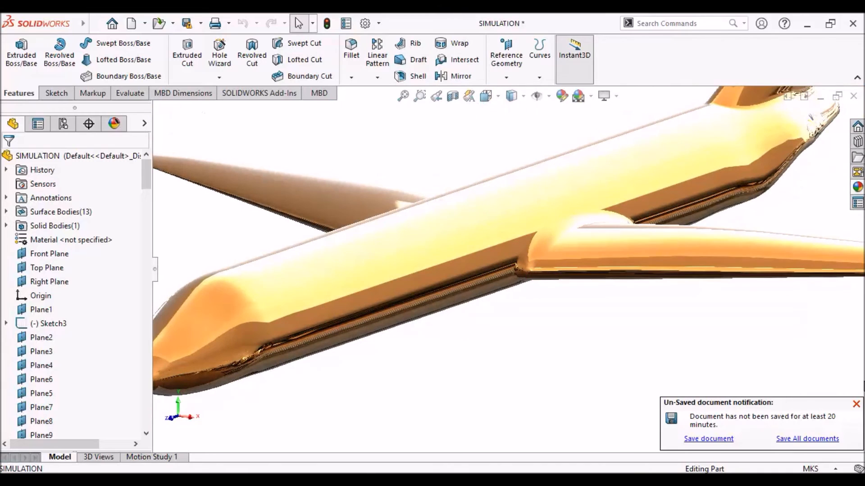
left_click(856, 404)
scroll(440, 253, "up", 5)
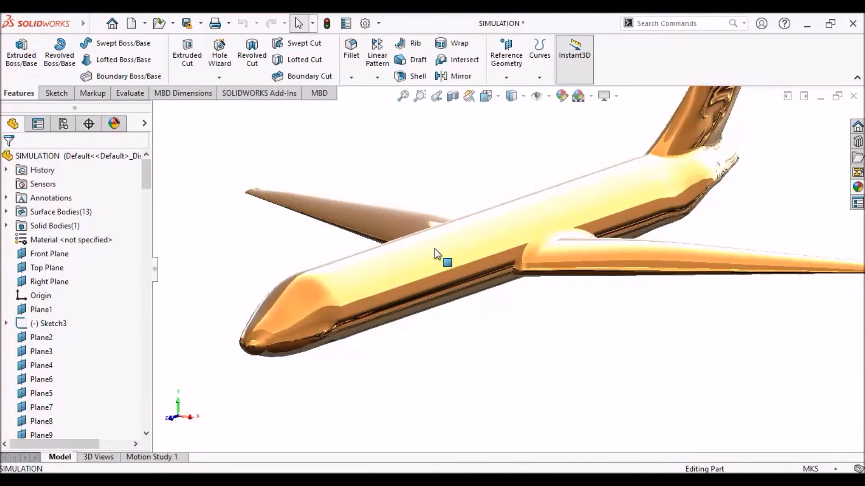
Inspect the aircraft's nose, fuselage and wings up close and from both sides.
scroll(306, 318, "down", 6)
middle_click_drag(321, 324, 302, 303)
scroll(333, 310, "down", 4)
middle_click_drag(300, 348, 356, 350)
scroll(358, 346, "up", 4)
scroll(298, 270, "down", 5)
middle_click_drag(297, 272, 311, 255)
scroll(301, 269, "up", 5)
scroll(344, 262, "down", 2)
scroll(312, 256, "up", 5)
scroll(369, 196, "down", 5)
middle_click_drag(379, 224, 411, 214)
scroll(617, 309, "down", 2)
middle_click_drag(618, 306, 617, 283)
scroll(618, 287, "up", 2)
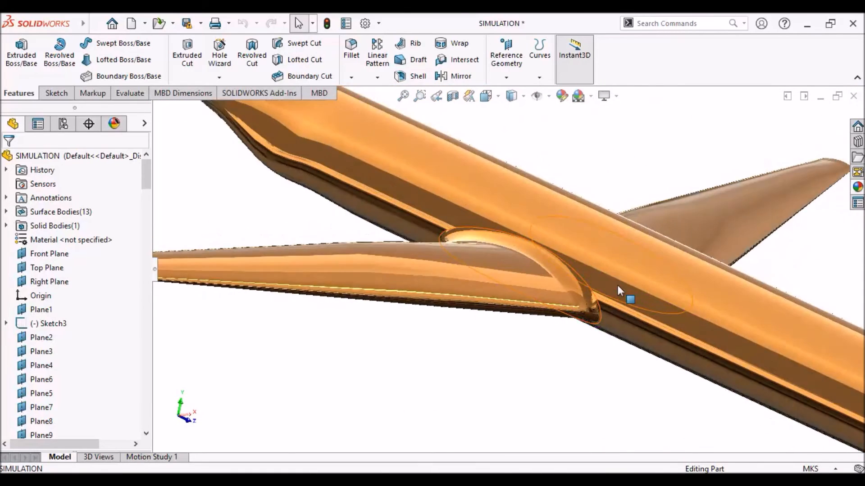
scroll(456, 232, "up", 4)
middle_click_drag(456, 232, 437, 232)
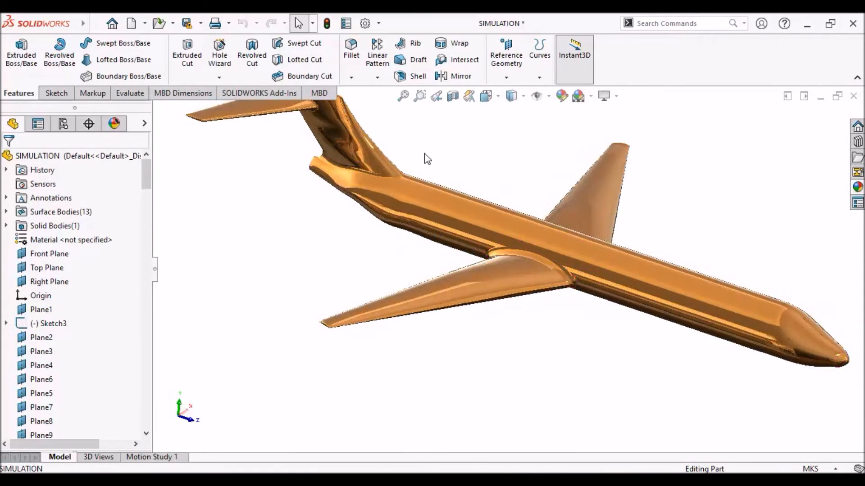
Examine the joint between the wing and the fuselage of the aircraft from several angles.
scroll(400, 198, "down", 2)
scroll(591, 284, "down", 3)
scroll(658, 386, "up", 2)
middle_click_drag(658, 386, 614, 355)
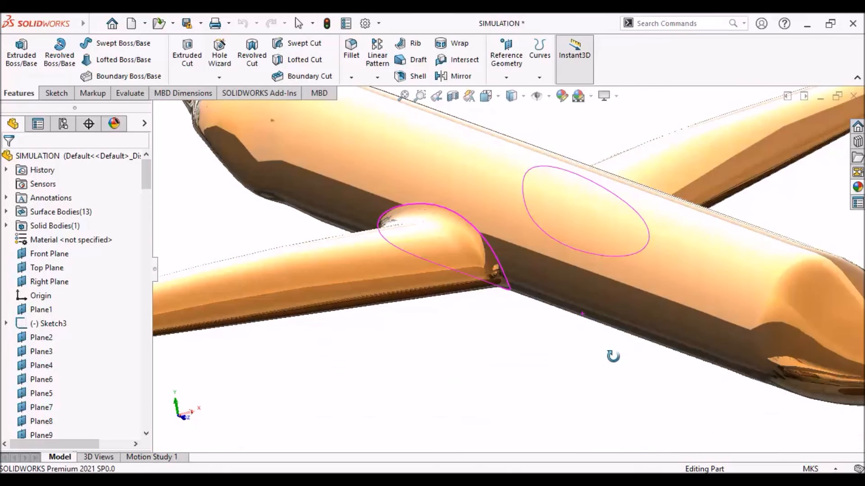
scroll(479, 249, "down", 4)
middle_click_drag(566, 289, 479, 366)
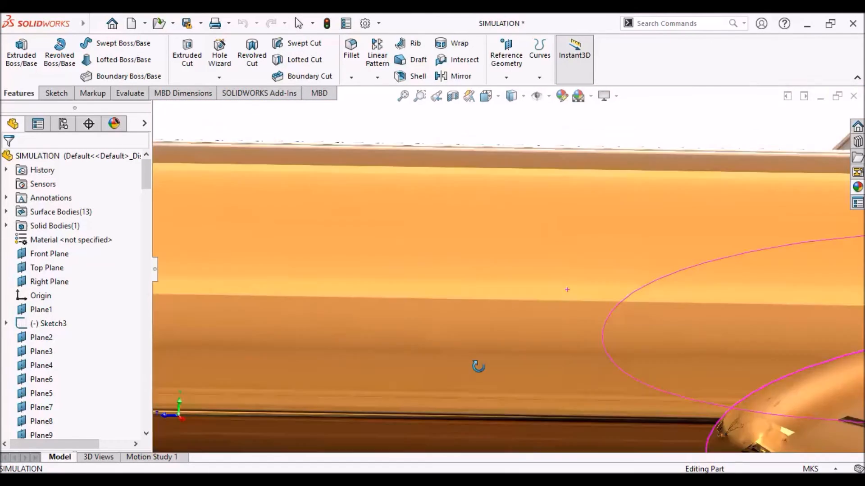
scroll(604, 362, "up", 5)
middle_click_drag(606, 355, 622, 387)
scroll(602, 248, "down", 3)
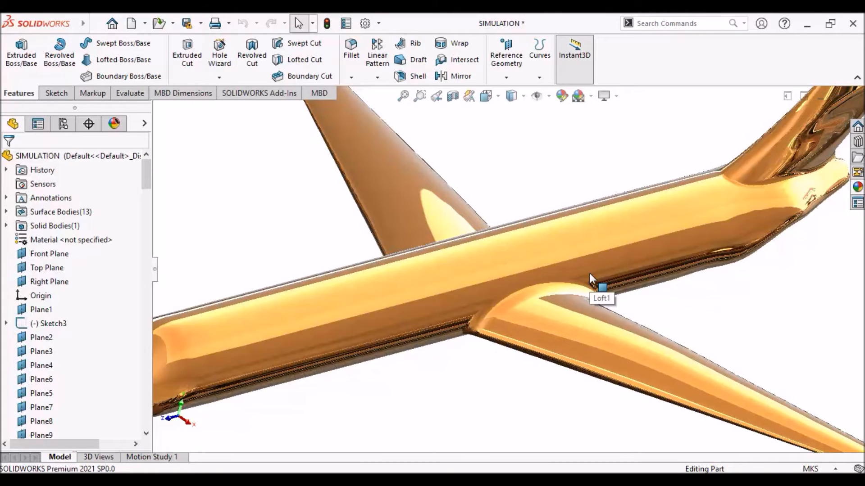
scroll(586, 271, "down", 3)
middle_click_drag(587, 271, 729, 228)
Inspect the aircraft's tail fin and horizontal stabilizers up close.
scroll(534, 242, "up", 5)
scroll(730, 228, "down", 5)
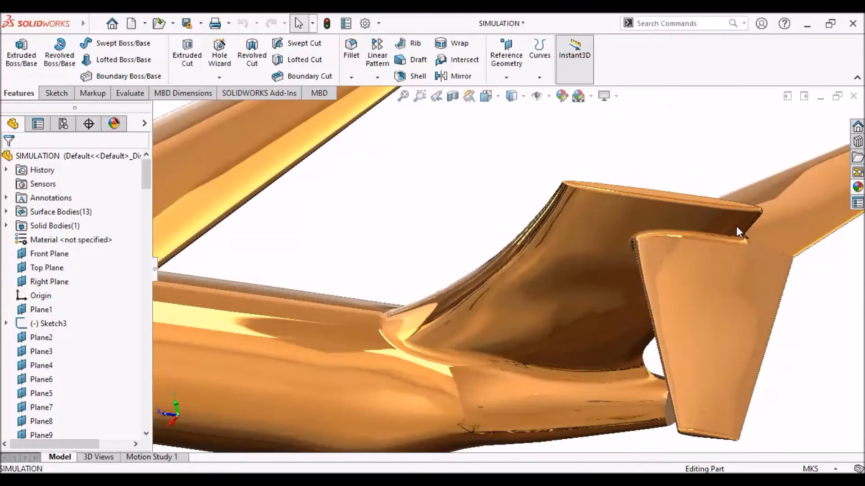
scroll(736, 226, "down", 5)
scroll(710, 274, "up", 5)
middle_click_drag(667, 299, 495, 337)
scroll(574, 308, "up", 4)
scroll(490, 338, "up", 4)
scroll(331, 318, "down", 5)
Review the whole aircraft model again, looking closely at the nose surface and the wing root.
middle_click_drag(331, 318, 493, 159)
scroll(493, 158, "up", 4)
scroll(414, 217, "down", 4)
middle_click_drag(413, 214, 488, 213)
scroll(413, 253, "up", 4)
scroll(413, 253, "down", 4)
mouse_move(353, 278)
middle_mouse_down()
mouse_move(374, 237)
mouse_move(367, 268)
middle_mouse_up()
scroll(454, 252, "up", 4)
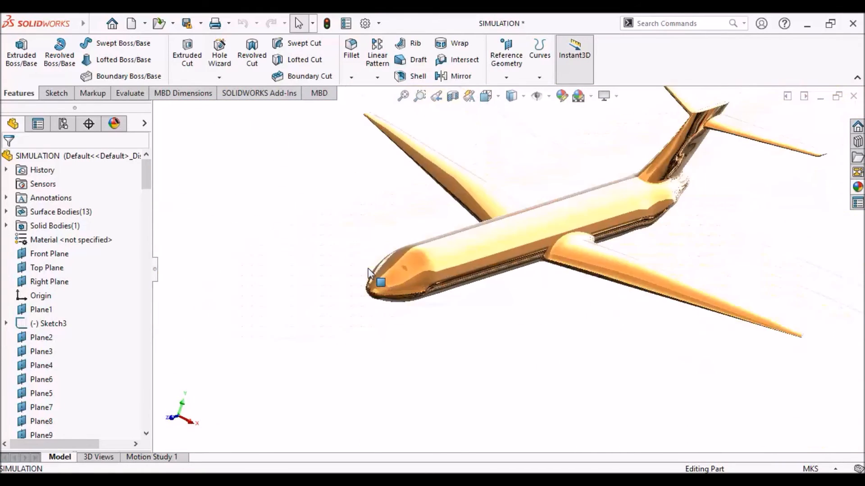
scroll(462, 304, "down", 4)
mouse_move(462, 304)
middle_mouse_down()
mouse_move(463, 251)
mouse_move(456, 308)
middle_mouse_up()
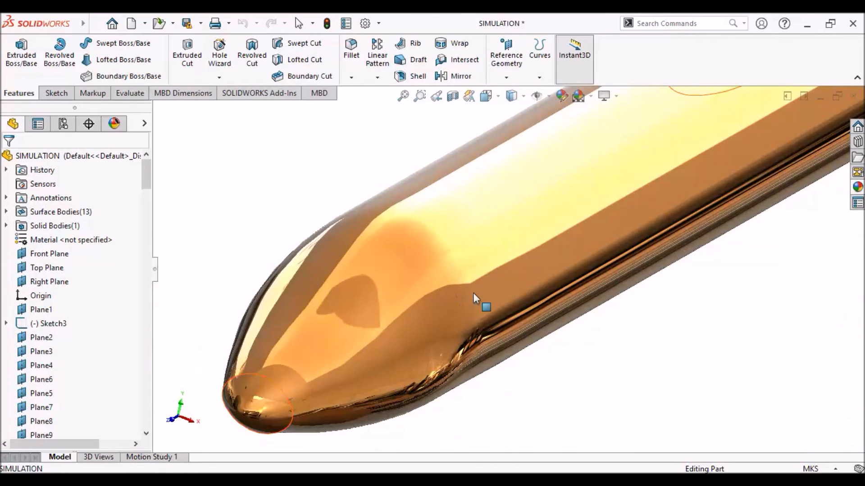
scroll(628, 131, "up", 4)
scroll(592, 241, "down", 4)
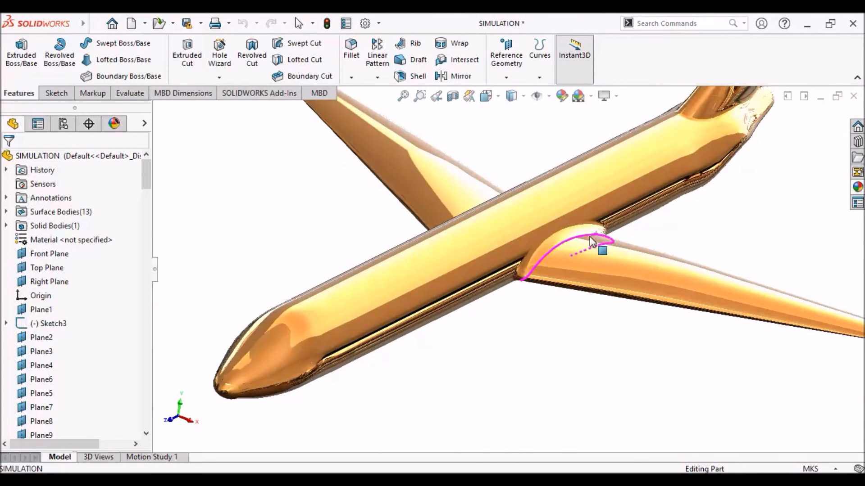
scroll(560, 208, "down", 3)
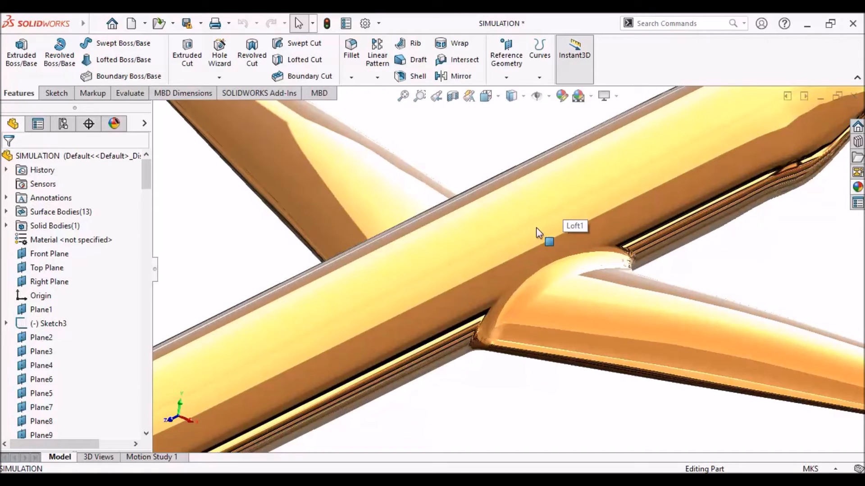
Switch from the aircraft to the New part and view its twisted wire ring from several sides and up close.
scroll(541, 237, "up", 5)
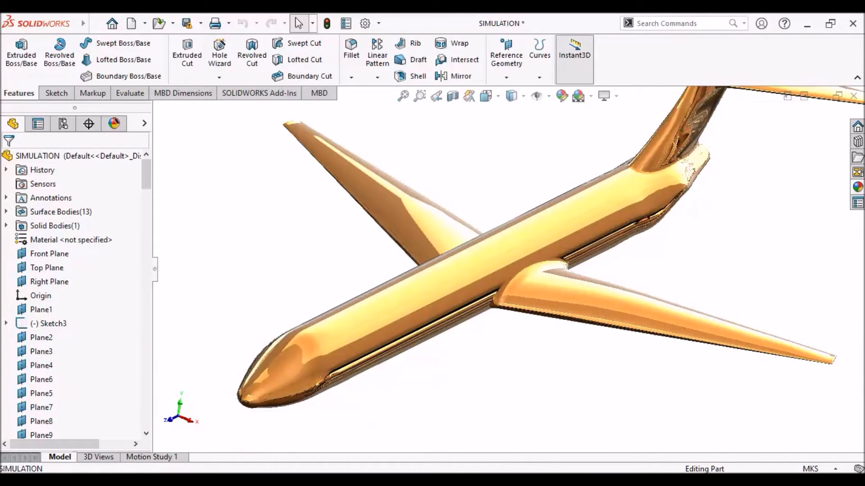
mouse_move(464, 480)
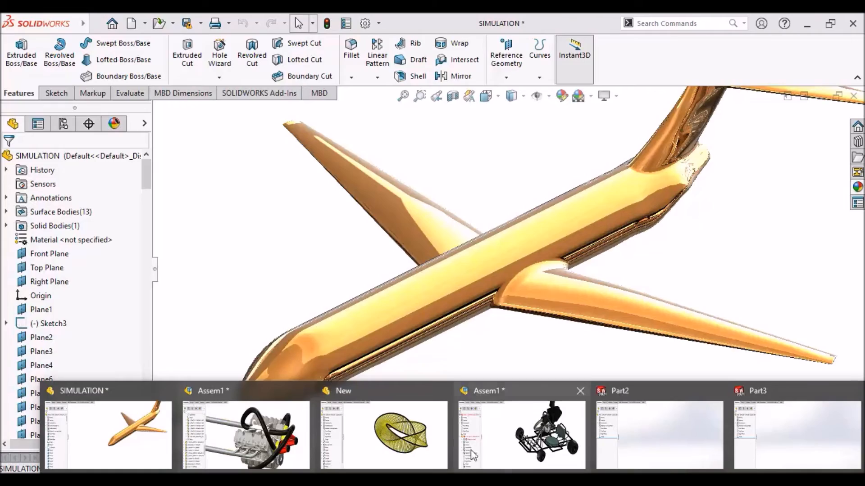
left_click(420, 440)
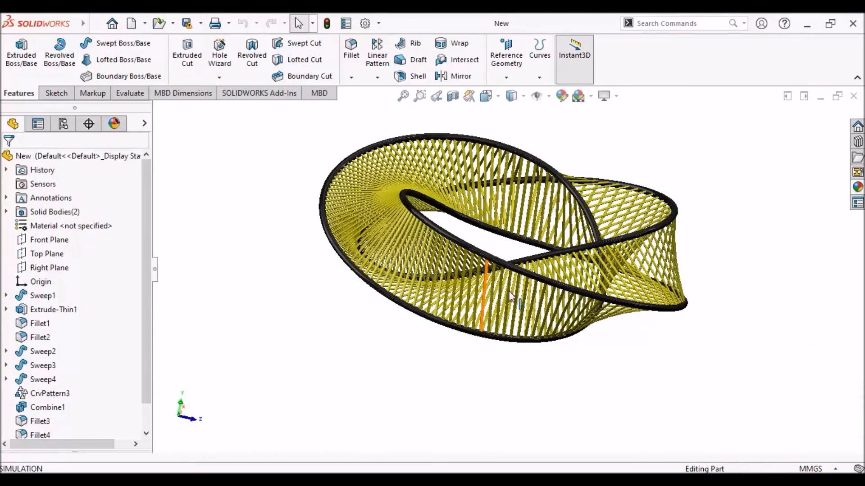
scroll(571, 272, "down", 5)
scroll(530, 278, "up", 5)
middle_click_drag(529, 278, 662, 318)
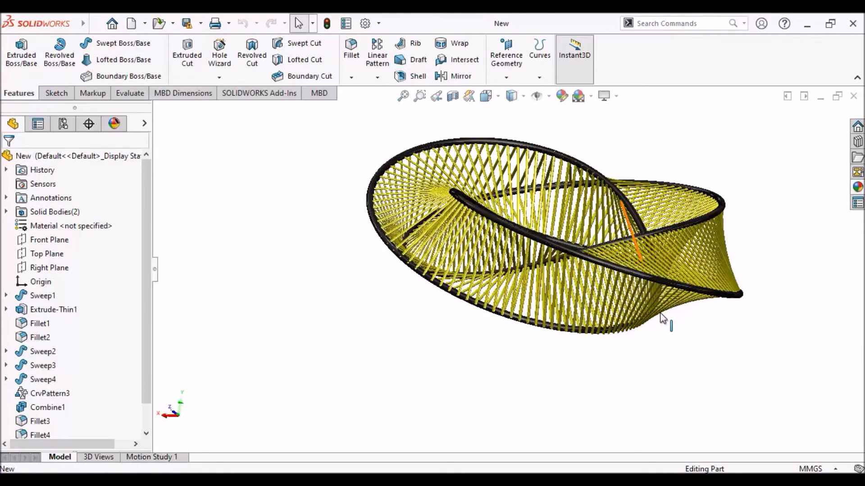
scroll(469, 229, "down", 2)
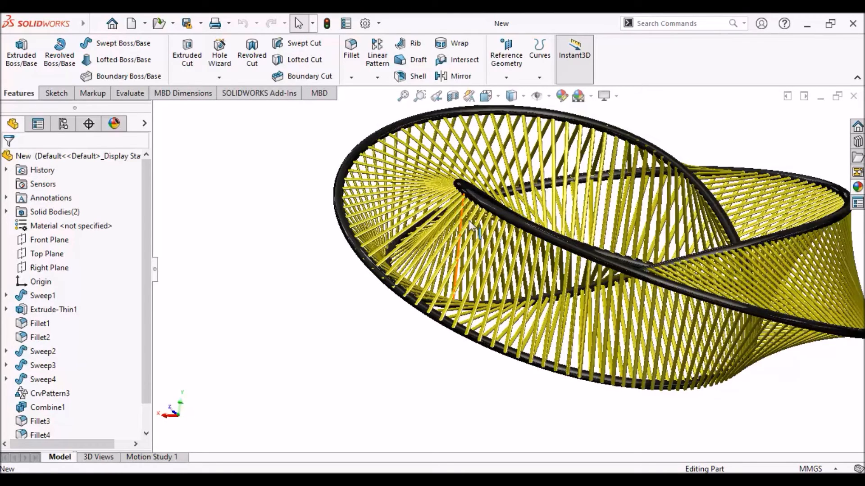
scroll(469, 229, "up", 1)
Start a 3D sketch and review the Equation Driven Curve equation and parameter inputs, closing the command without entering any values.
left_click(60, 96)
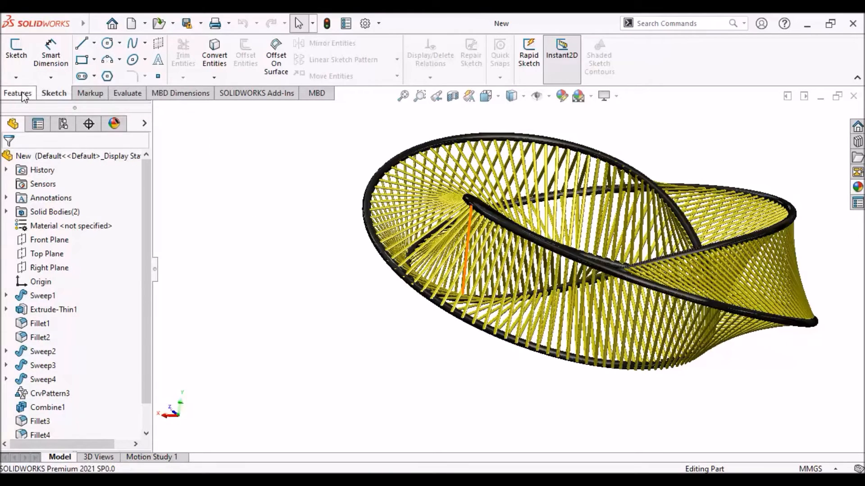
left_click(19, 79)
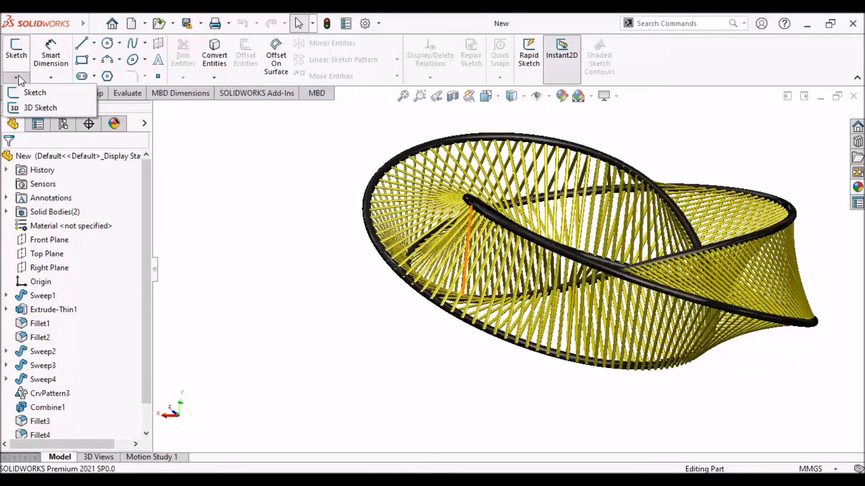
left_click(38, 108)
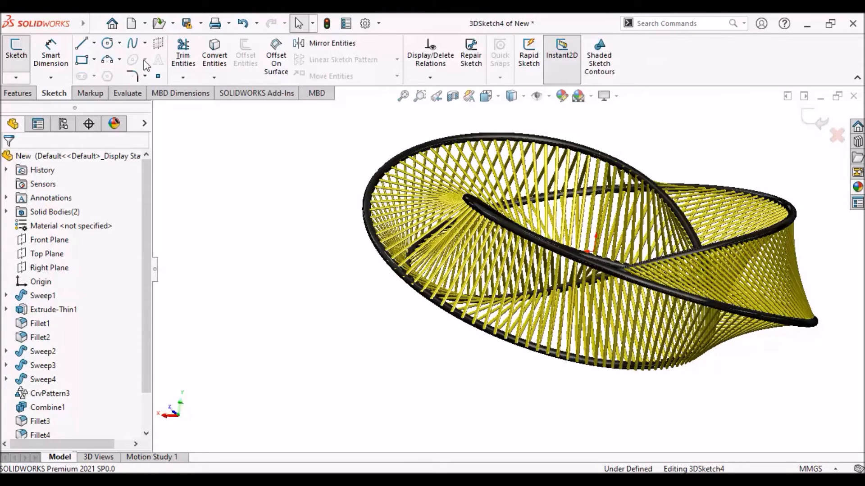
left_click(144, 44)
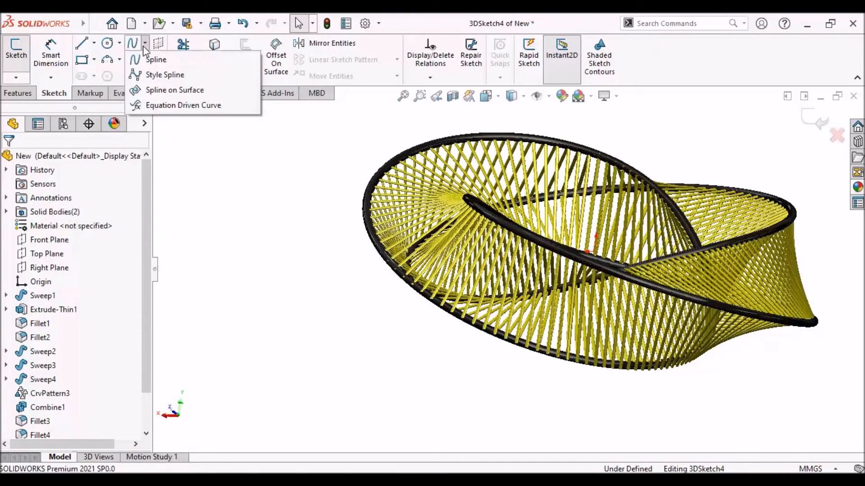
left_click(168, 106)
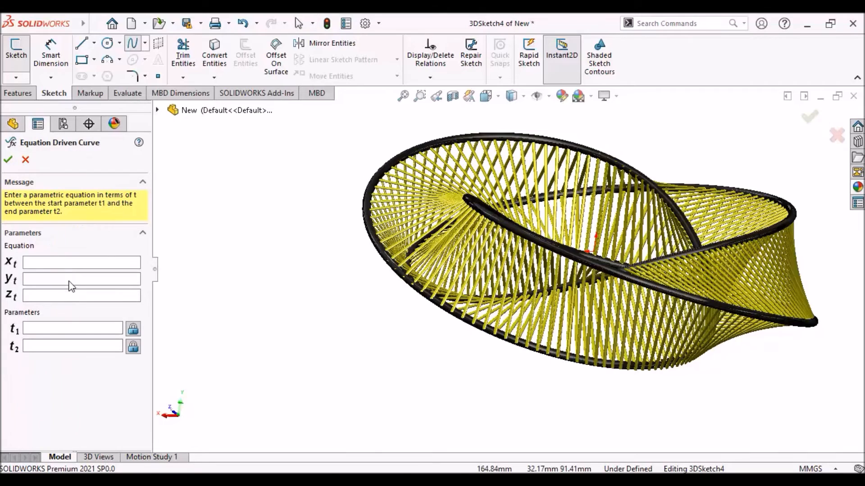
left_click(63, 265)
left_click(48, 299)
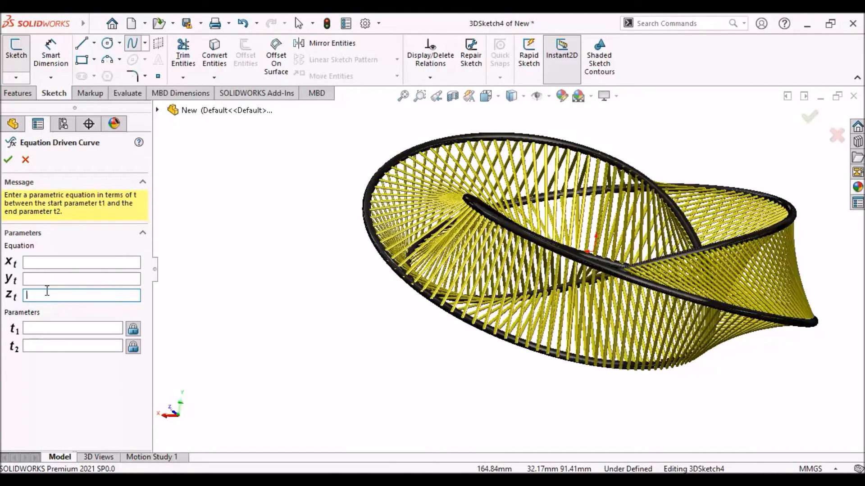
scroll(559, 281, "down", 3)
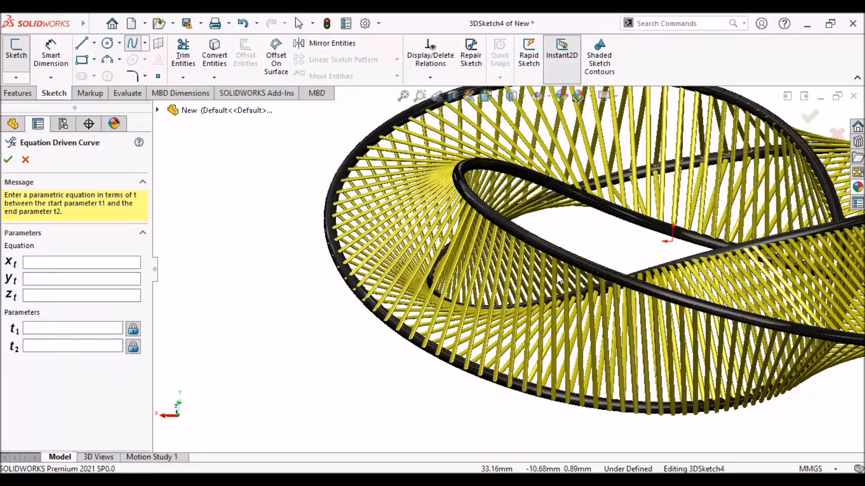
scroll(560, 281, "up", 5)
mouse_move(584, 253)
middle_mouse_down()
mouse_move(592, 260)
mouse_move(559, 253)
middle_mouse_up()
left_click(25, 159)
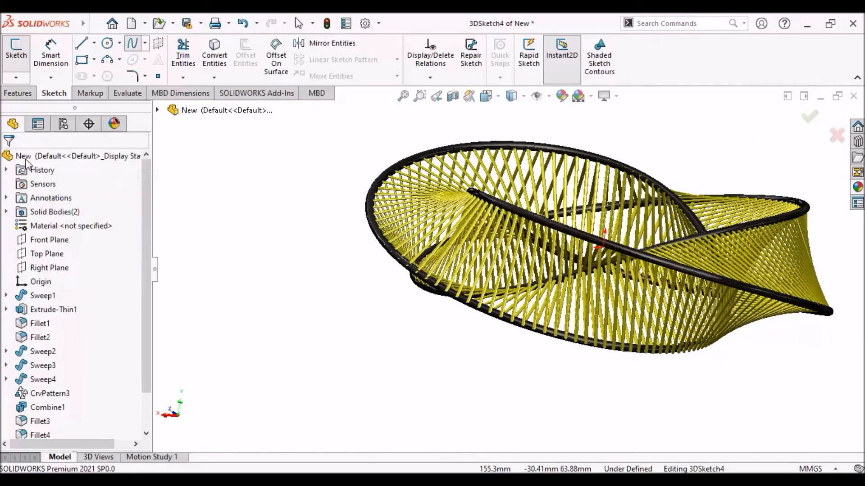
Leave the 3D sketch and view the whole twisted ring from several sides.
scroll(618, 251, "up", 2)
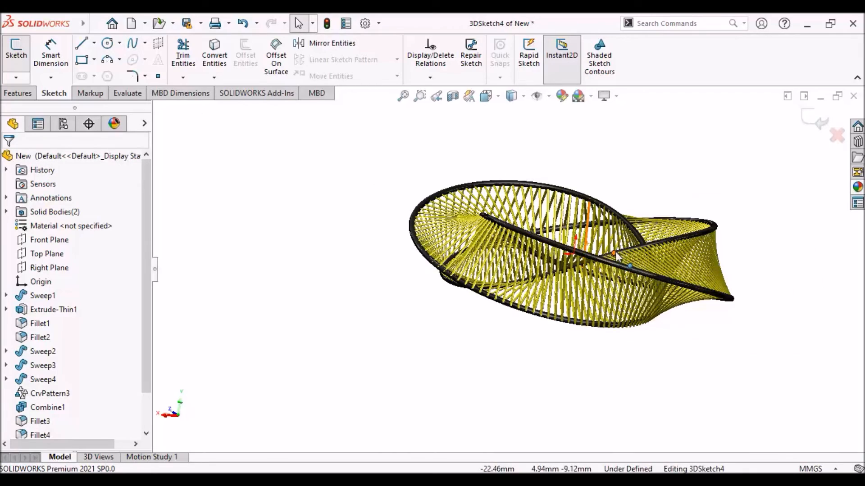
scroll(620, 255, "down", 3)
mouse_move(620, 256)
middle_mouse_down()
mouse_move(604, 274)
mouse_move(591, 260)
mouse_move(554, 260)
middle_mouse_up()
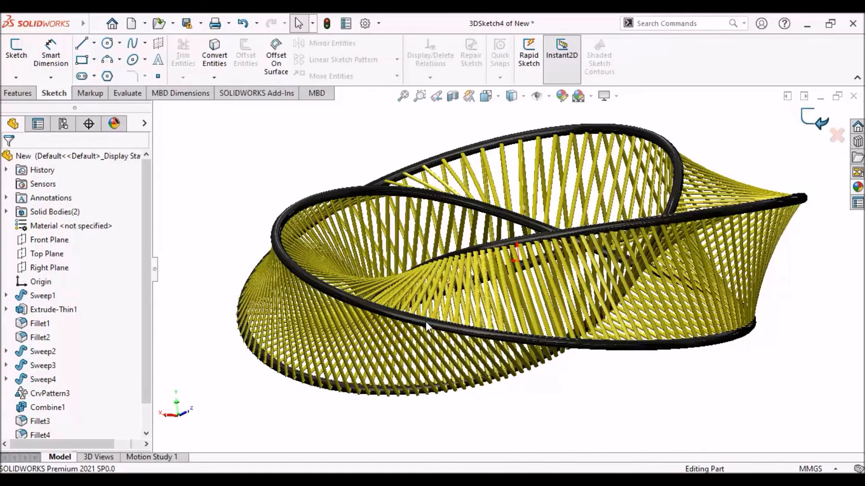
middle_click_drag(415, 297, 428, 303)
scroll(474, 267, "up", 2)
middle_click_drag(474, 267, 641, 343)
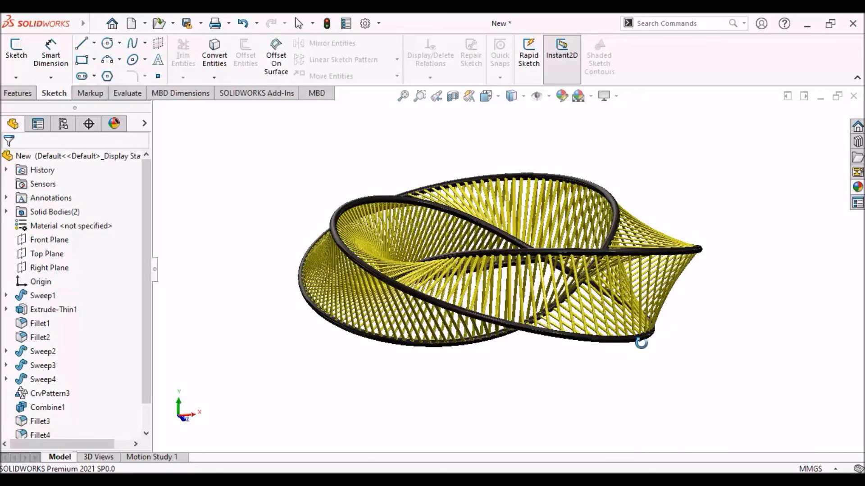
scroll(510, 309, "down", 4)
middle_click_drag(500, 306, 398, 227)
scroll(541, 310, "up", 4)
scroll(412, 256, "down", 4)
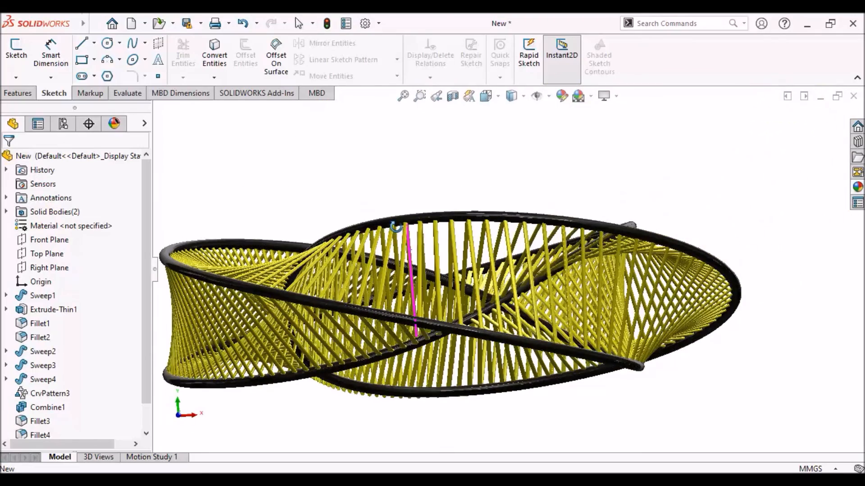
scroll(398, 235, "down", 2)
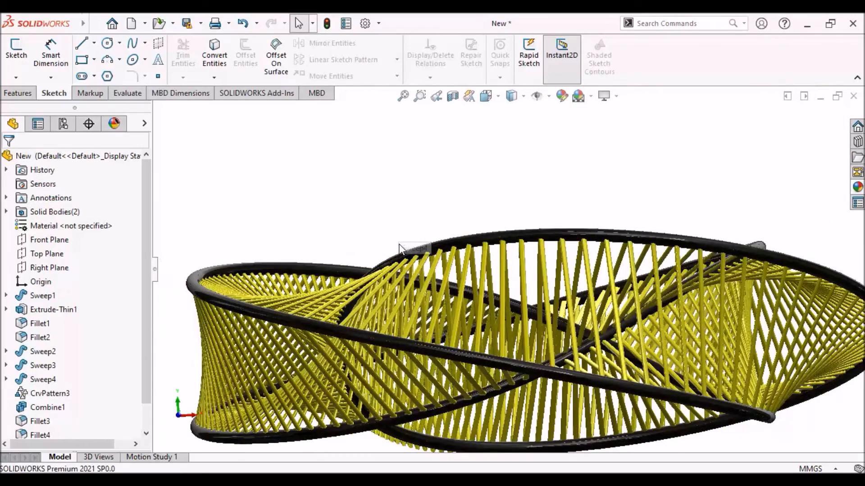
scroll(404, 303, "up", 2)
Examine the ring's yellow rods, black rims and central opening up close from several angles.
middle_click_drag(409, 303, 536, 335)
scroll(440, 319, "down", 2)
scroll(487, 311, "up", 3)
scroll(379, 280, "up", 2)
scroll(375, 258, "down", 3)
middle_click_drag(374, 257, 432, 288)
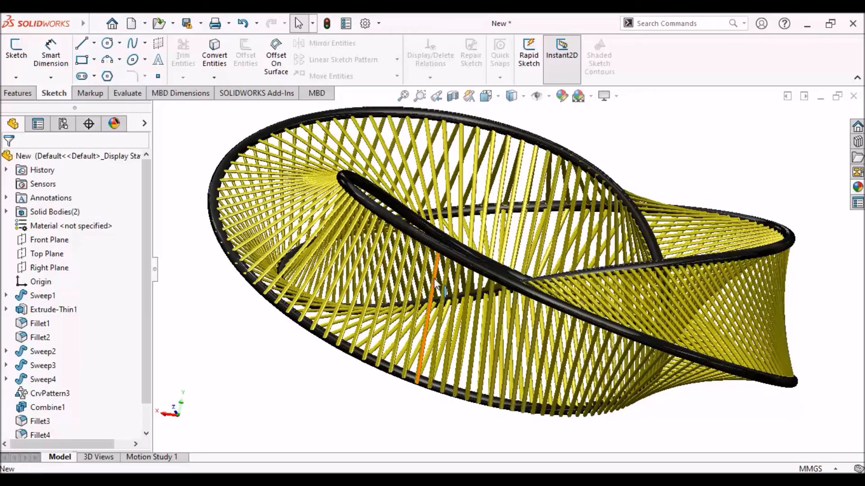
scroll(452, 298, "down", 2)
mouse_move(448, 295)
middle_mouse_down()
mouse_move(412, 284)
mouse_move(450, 290)
middle_mouse_up()
scroll(572, 291, "up", 4)
middle_click_drag(582, 291, 510, 318)
scroll(785, 280, "down", 3)
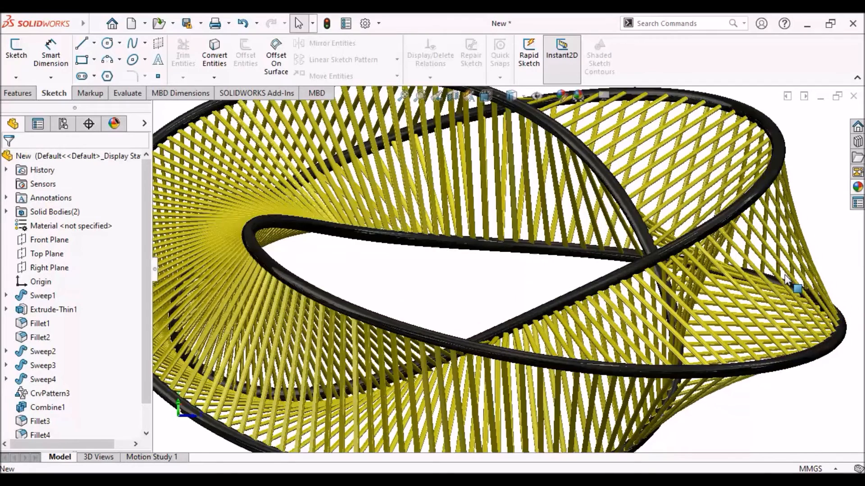
scroll(784, 272, "up", 3)
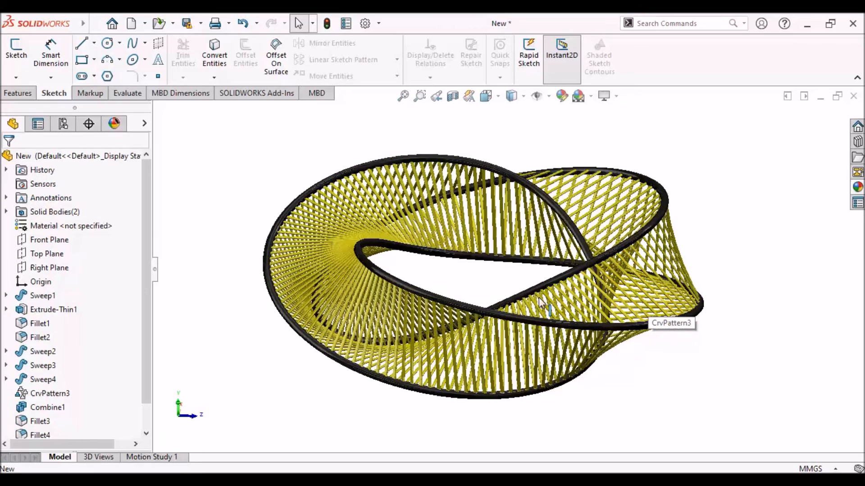
scroll(490, 328, "down", 2)
middle_click_drag(490, 328, 490, 297)
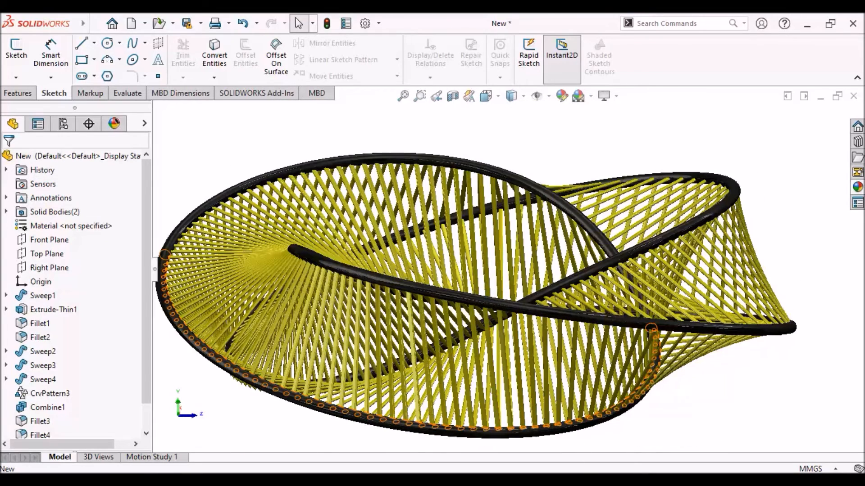
Switch to the go-kart assembly and select its Go Kart component, followed by the top-level assembly Assem1.
left_click(574, 444)
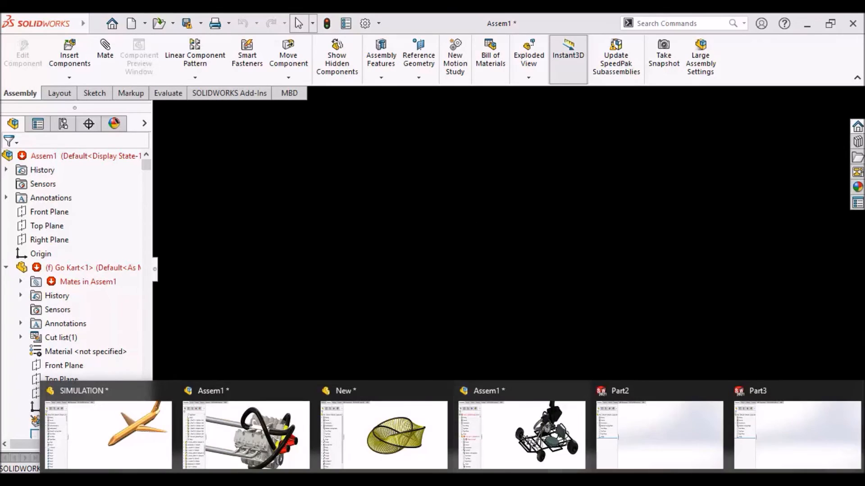
left_click(479, 233)
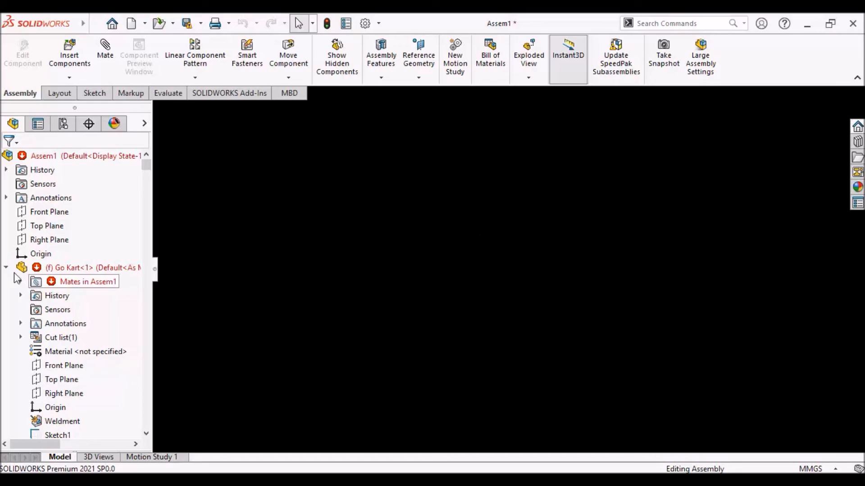
left_click(81, 271)
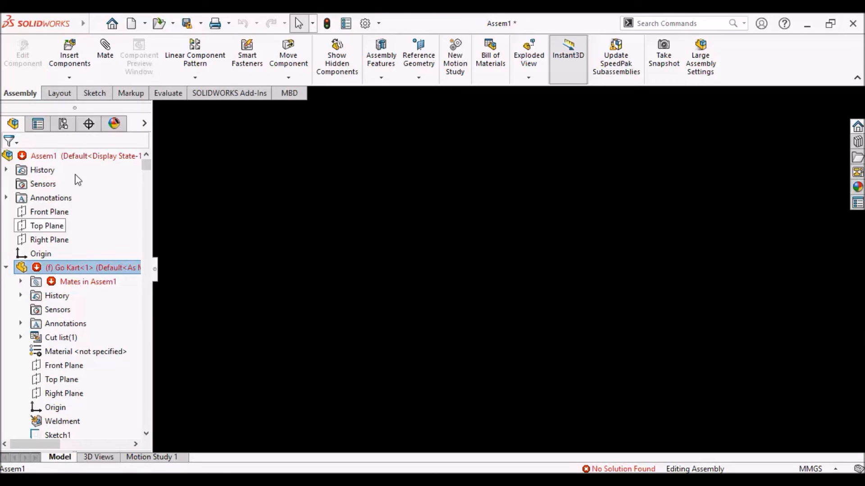
left_click(112, 158)
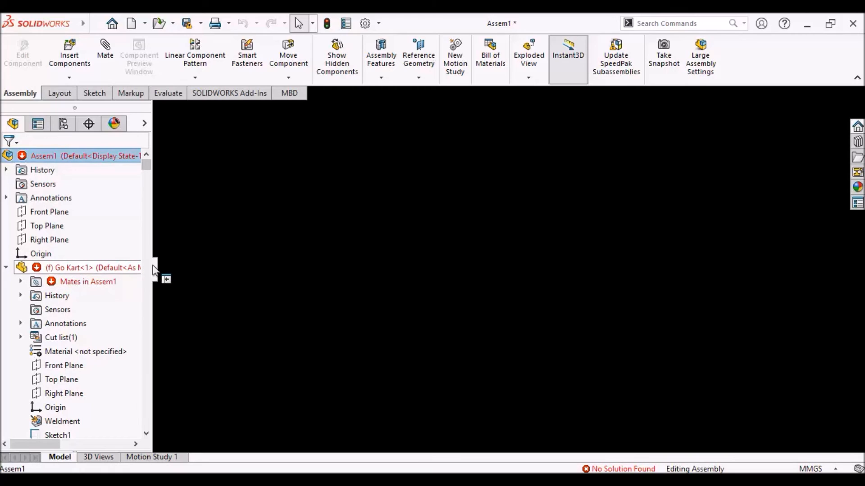
Try to open Assem1 again from the Minor folder and bring the go-kart assembly's window back up.
mouse_move(69, 19)
left_click(94, 23)
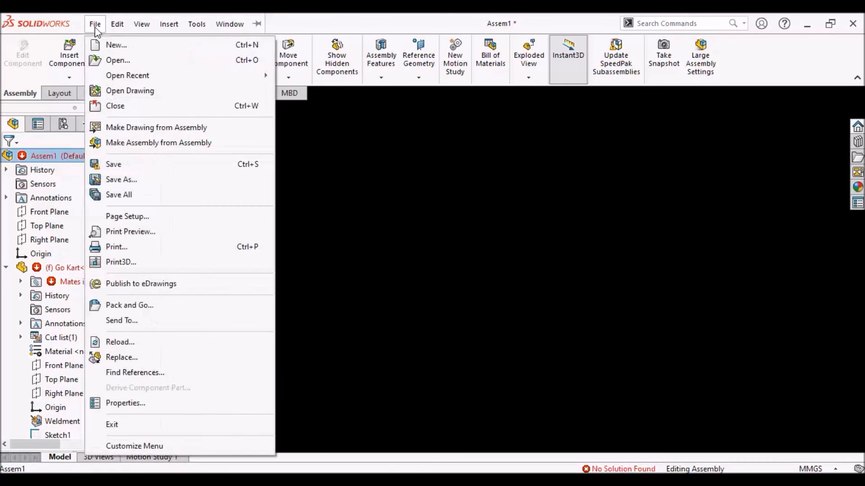
left_click(114, 60)
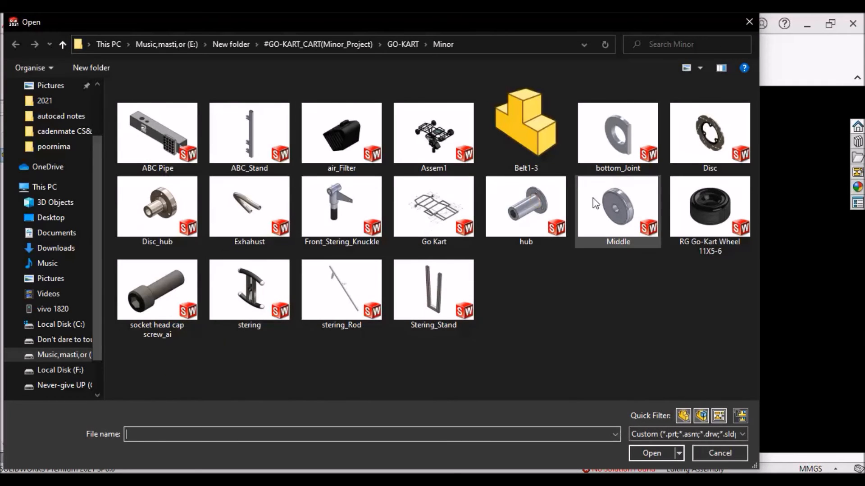
left_click(450, 133)
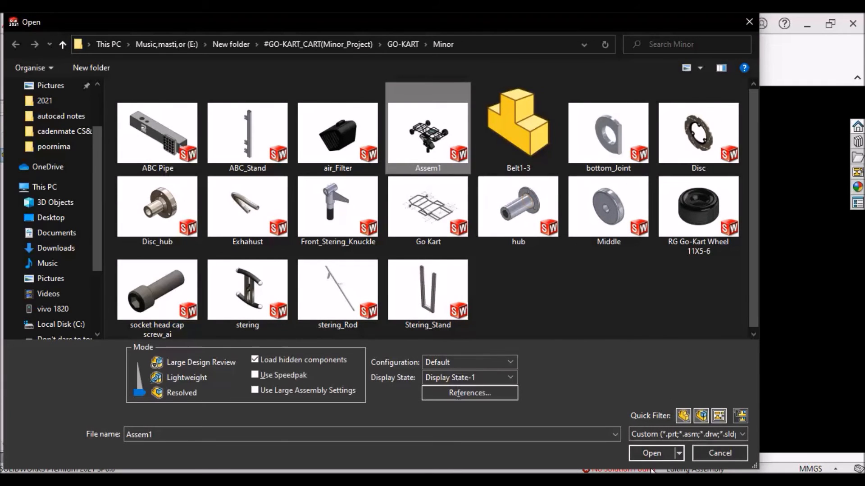
left_click(646, 450)
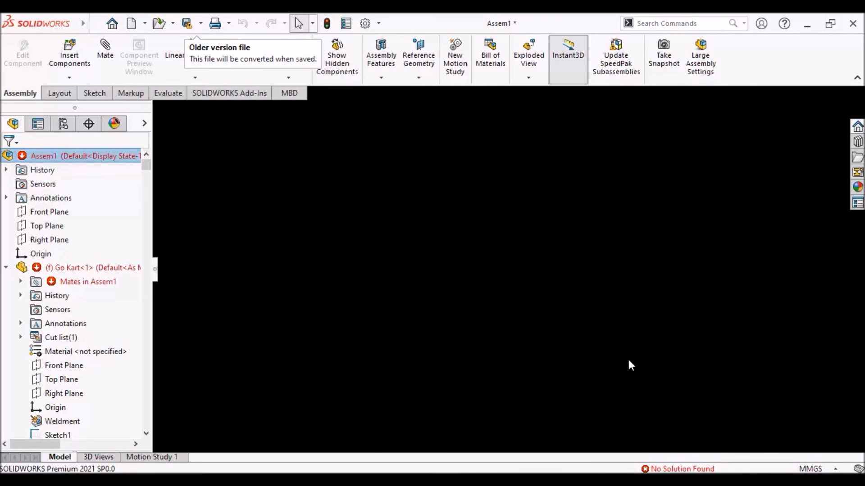
mouse_move(576, 480)
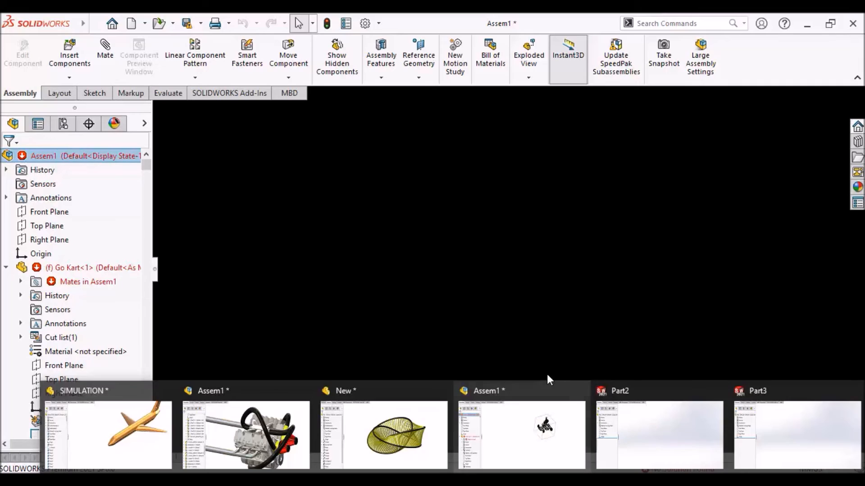
left_click(536, 435)
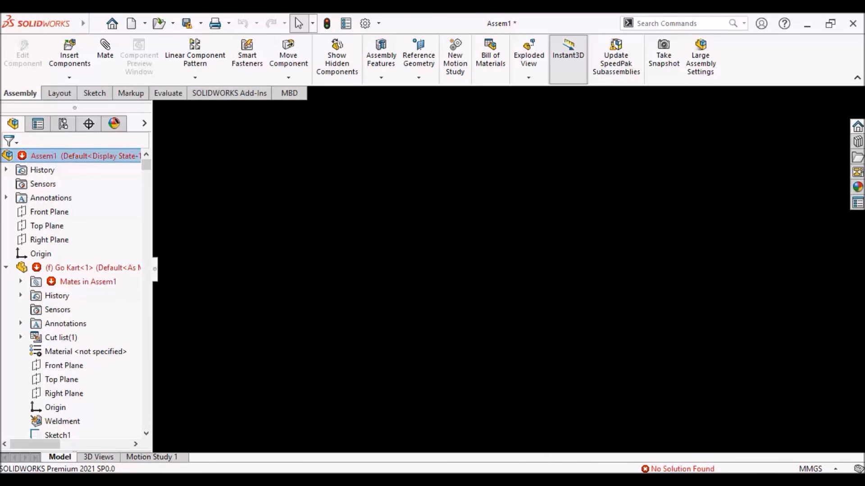
Close the go-kart assembly without saving its changes and try to reopen Assem1 from the Minor folder.
left_click(852, 23)
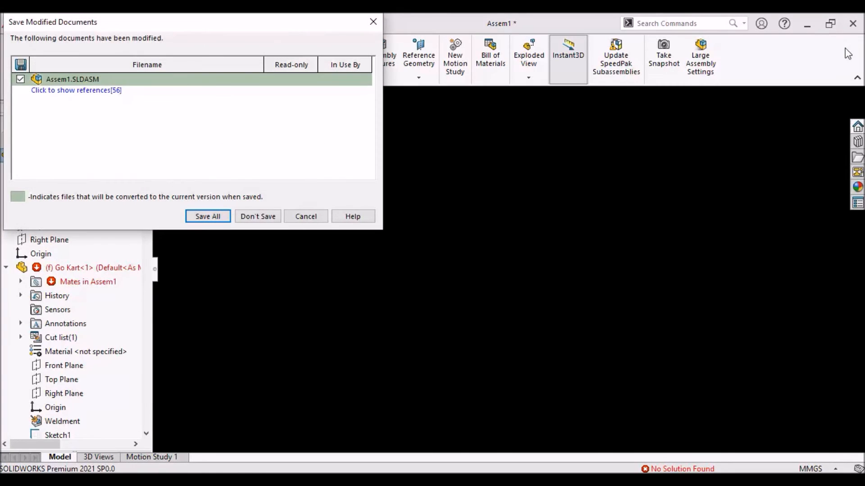
left_click(273, 220)
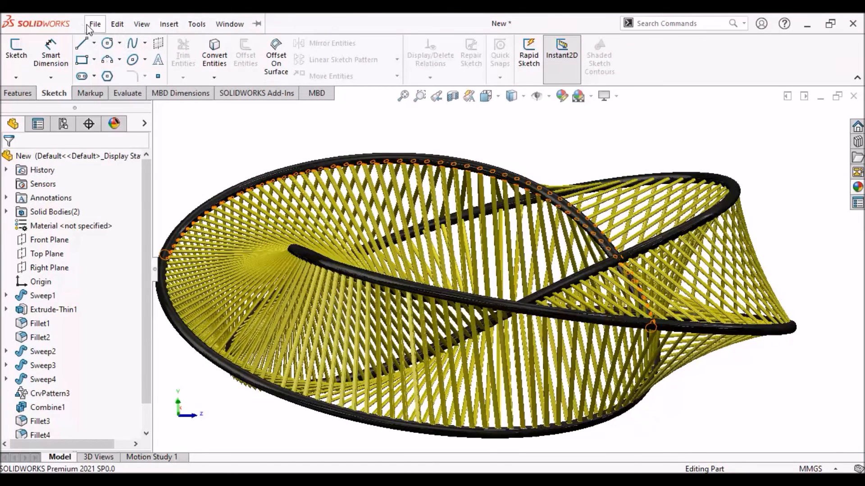
left_click(95, 24)
left_click(117, 63)
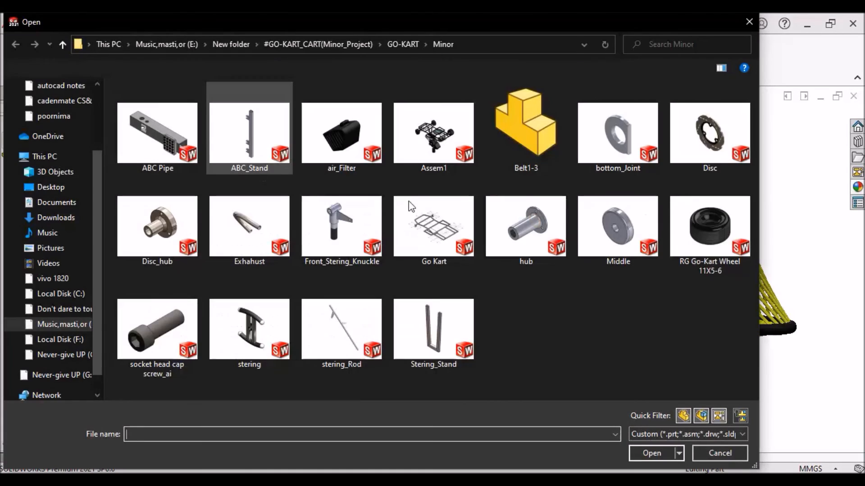
left_click(448, 139)
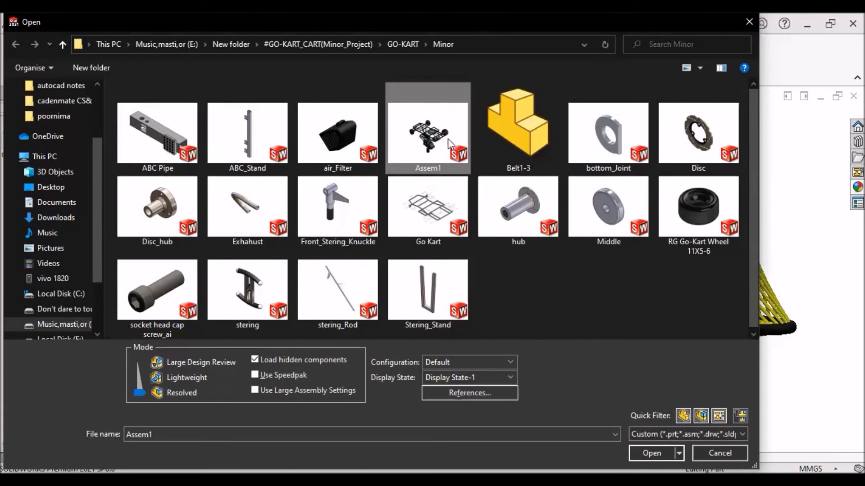
left_click(651, 453)
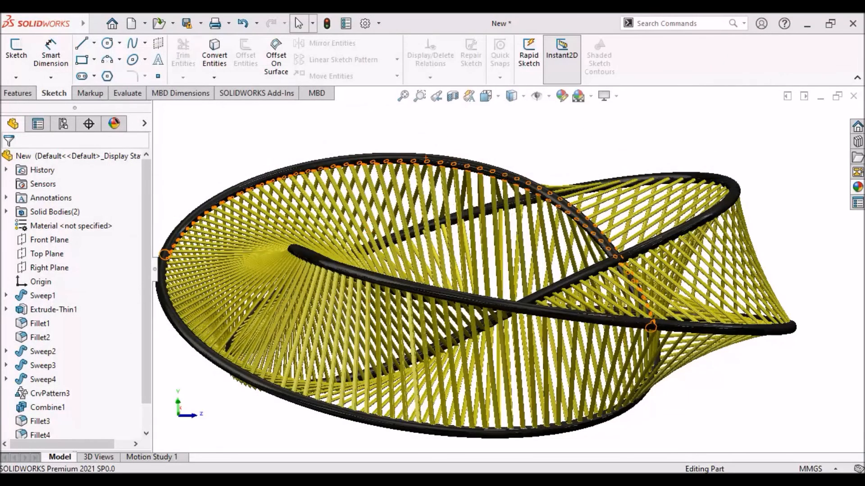
left_click(474, 250)
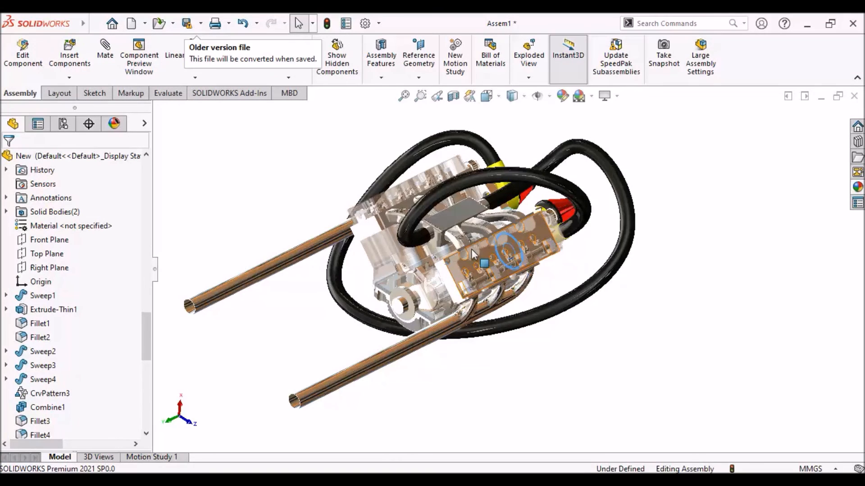
Close the engine assembly, also named Assem1, without saving its changes.
scroll(497, 365, "down", 3)
scroll(496, 369, "up", 2)
scroll(512, 249, "up", 3)
middle_click_drag(513, 190, 648, 173)
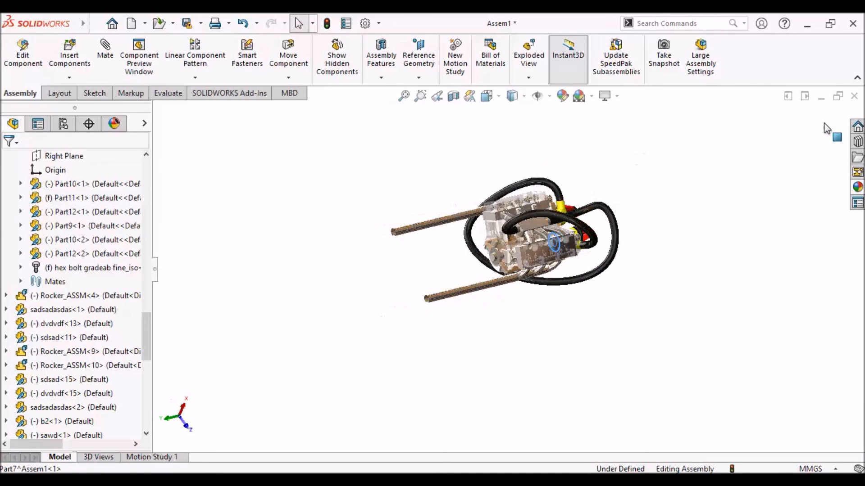
left_click(854, 96)
left_click(260, 220)
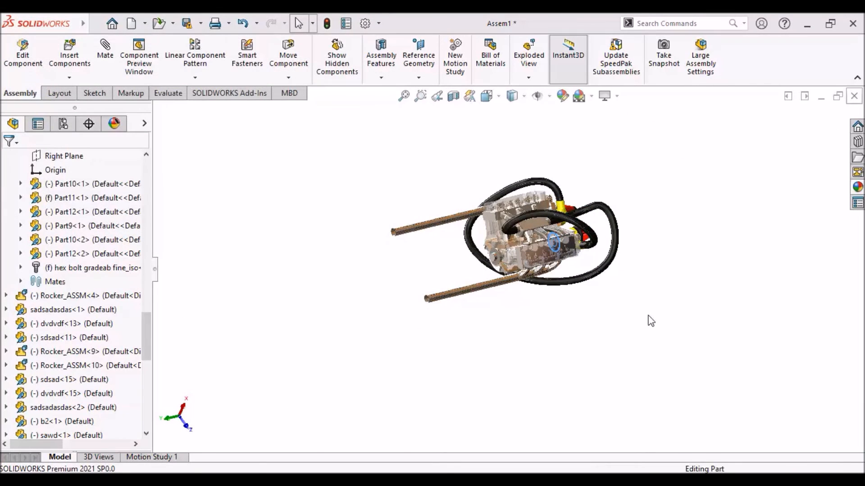
Close the twisted ring part New without saving its changes.
mouse_move(574, 480)
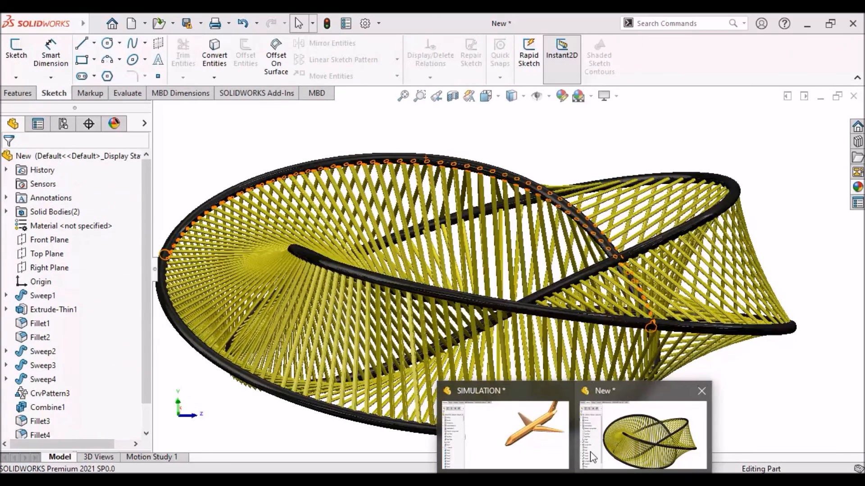
left_click(704, 385)
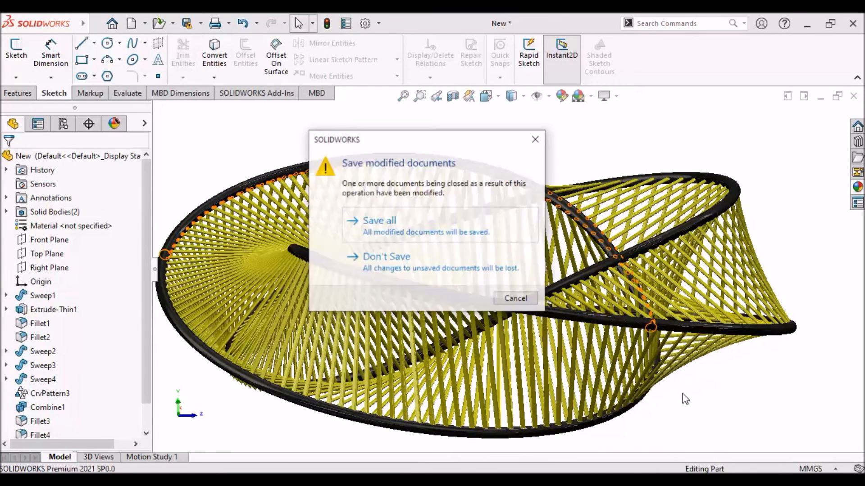
left_click(454, 270)
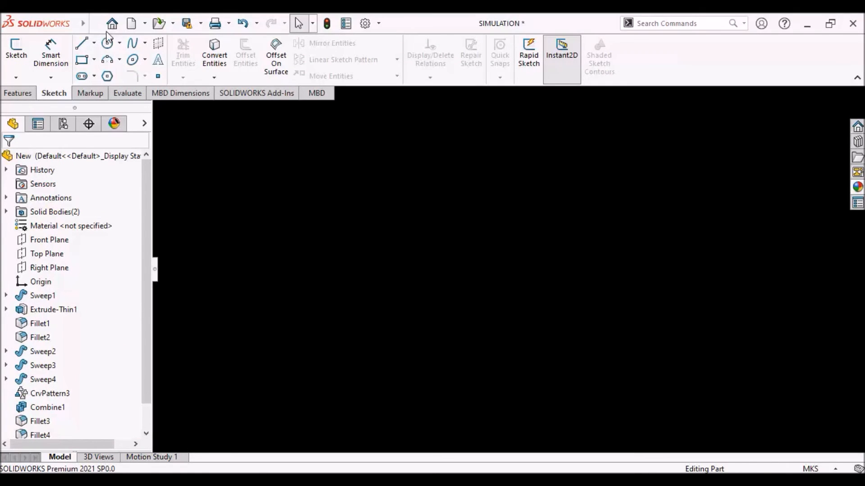
Open the go-kart assembly Assem1 from the Minor folder and dismiss its list of rebuild errors.
left_click(94, 24)
left_click(115, 63)
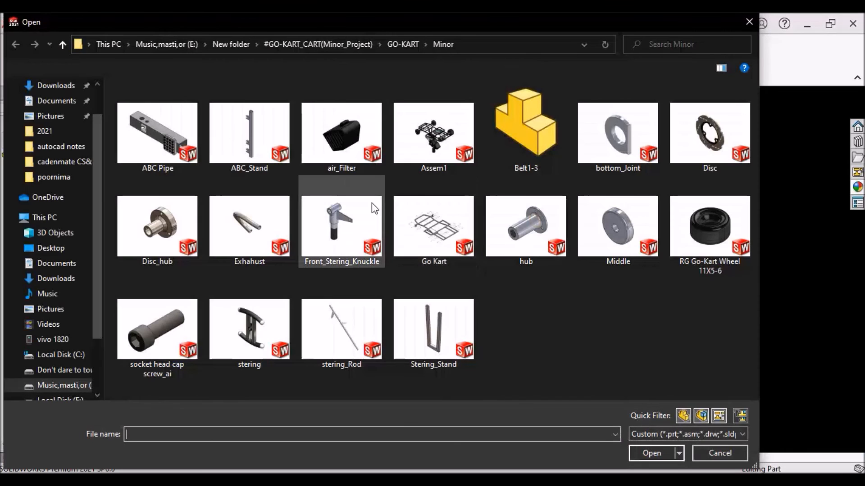
left_click(431, 133)
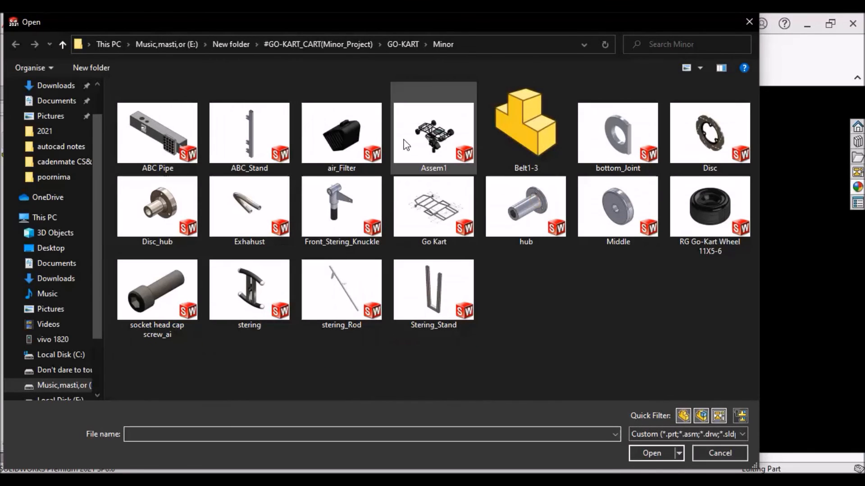
left_click(656, 453)
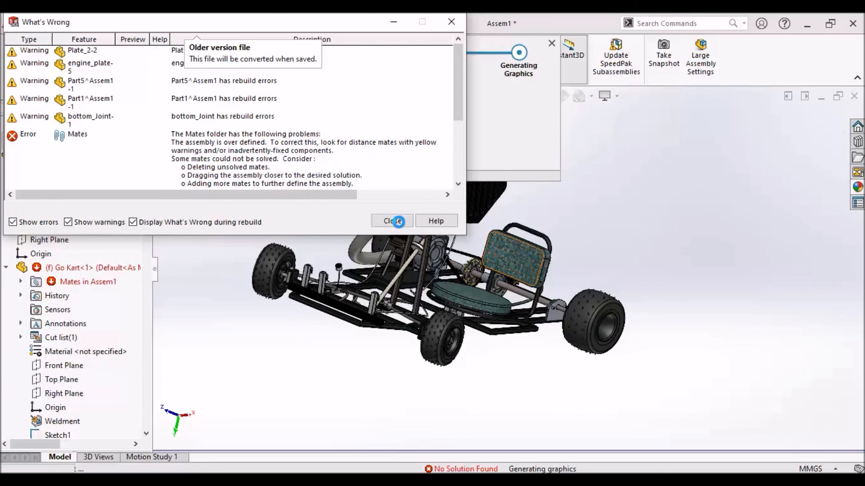
left_click(398, 222)
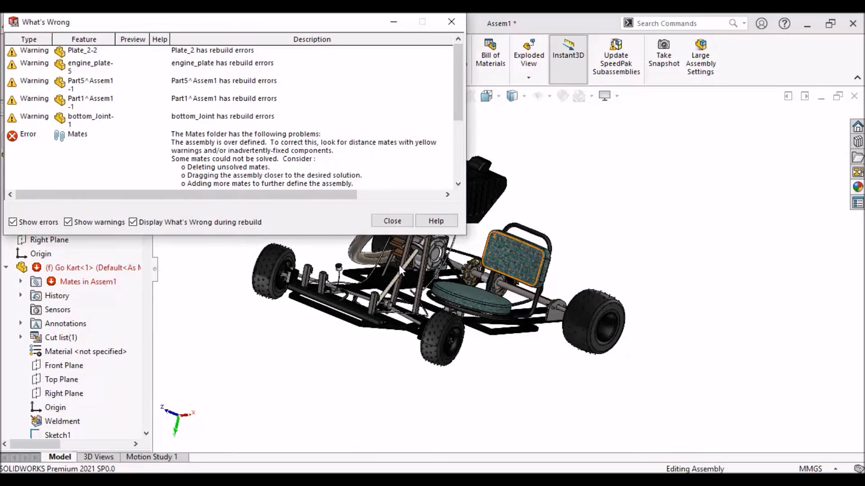
left_click(392, 221)
Examine the go-kart's front frame, steering linkage, front wheels and seat from several angles.
left_click(390, 308)
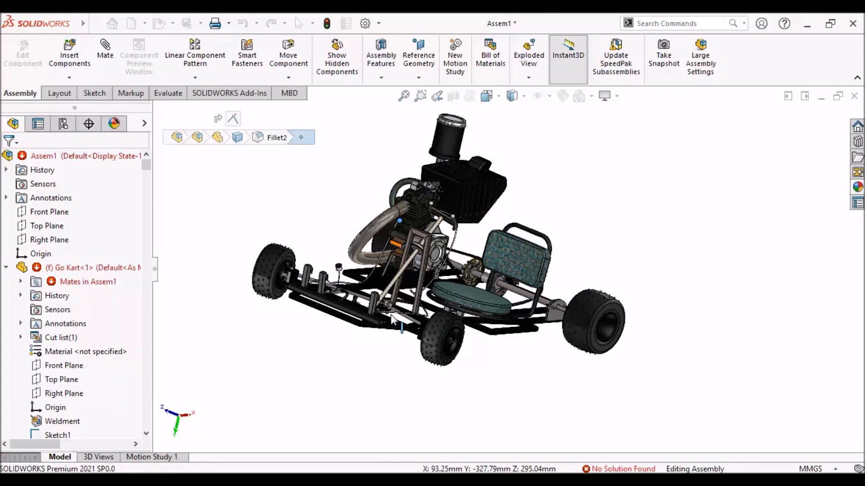
scroll(396, 322, "down", 10)
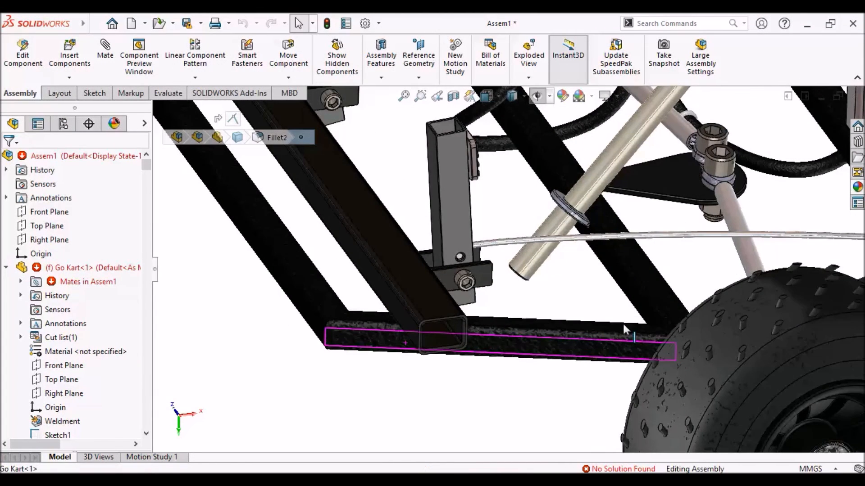
scroll(632, 339, "up", 5)
scroll(633, 339, "up", 5)
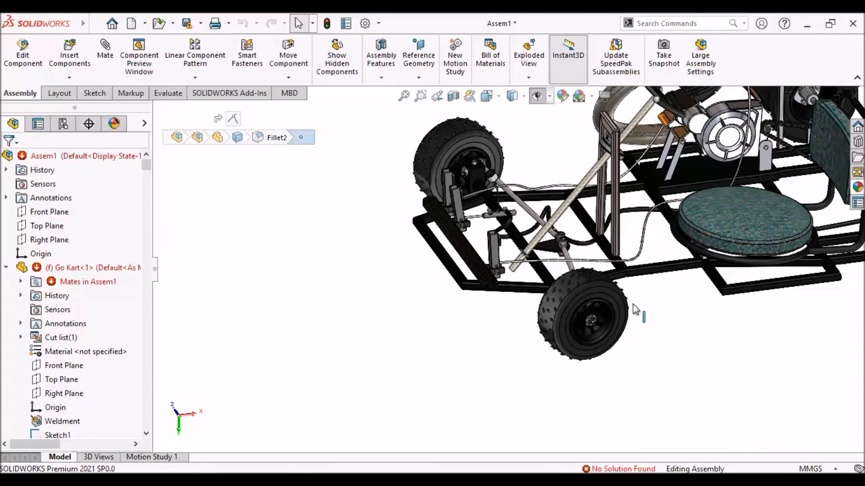
middle_click_drag(644, 299, 678, 389)
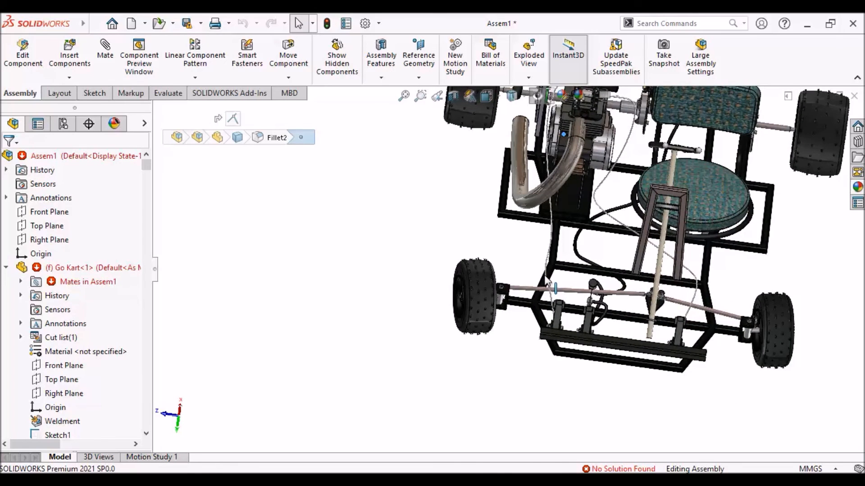
scroll(549, 277, "down", 2)
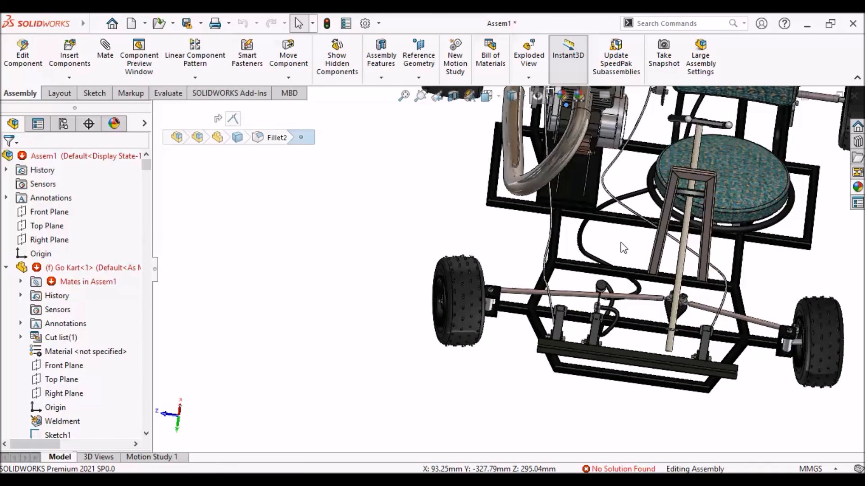
middle_click_drag(613, 174, 719, 252)
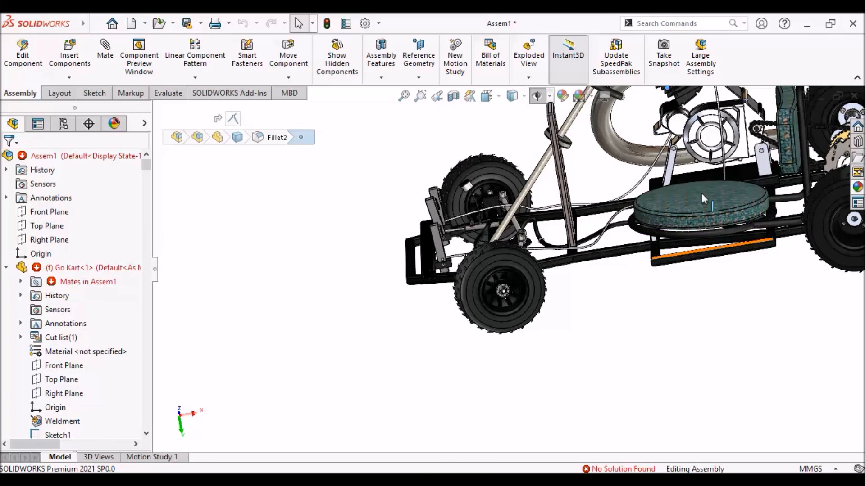
scroll(675, 203, "up", 1)
middle_click_drag(666, 214, 755, 217)
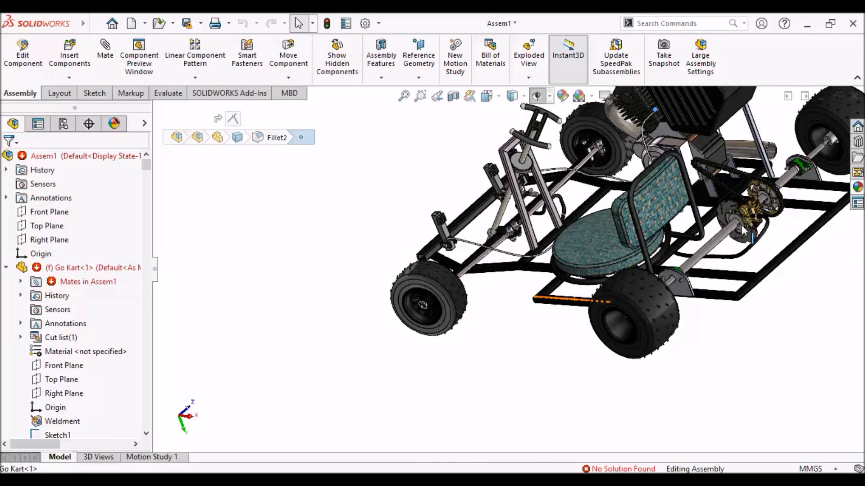
Examine the rear axle with its sprocket, brake disc and caliper up close.
scroll(742, 225, "down", 6)
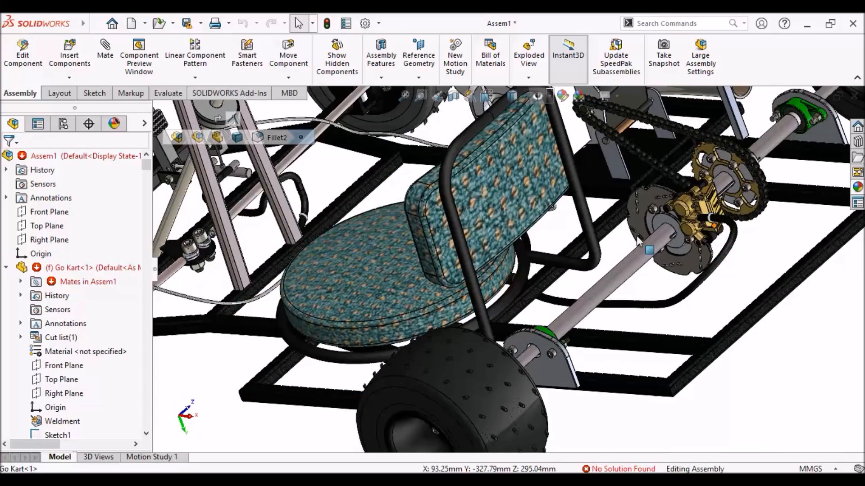
scroll(655, 239, "down", 5)
scroll(657, 226, "up", 5)
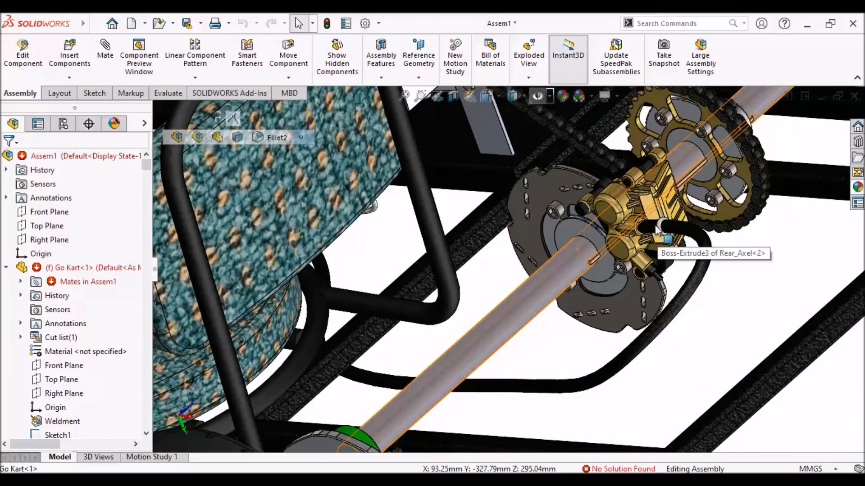
scroll(604, 212, "down", 2)
mouse_move(627, 247)
middle_mouse_down()
mouse_move(642, 249)
mouse_move(632, 246)
middle_mouse_up()
scroll(316, 351, "up", 3)
scroll(316, 355, "up", 3)
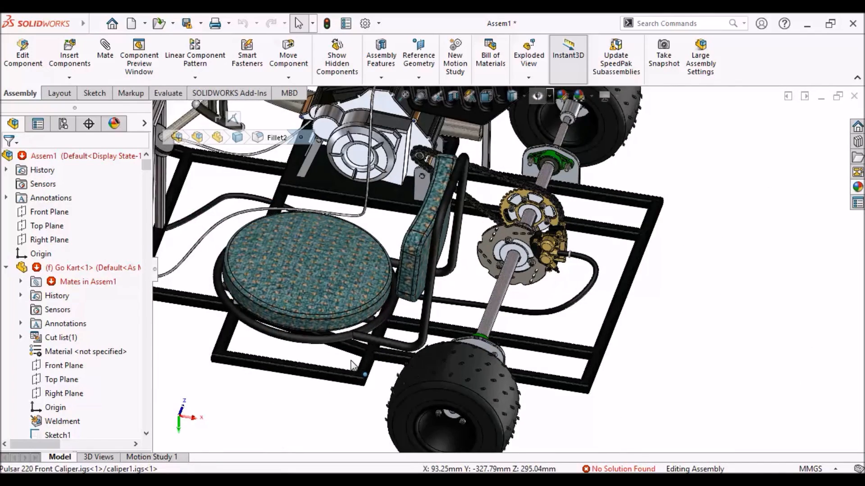
Examine the go-kart's engine, exhaust, carburettor and air filter up close from the steering side.
middle_click_drag(352, 364, 219, 160)
scroll(223, 185, "down", 2)
scroll(221, 181, "up", 1)
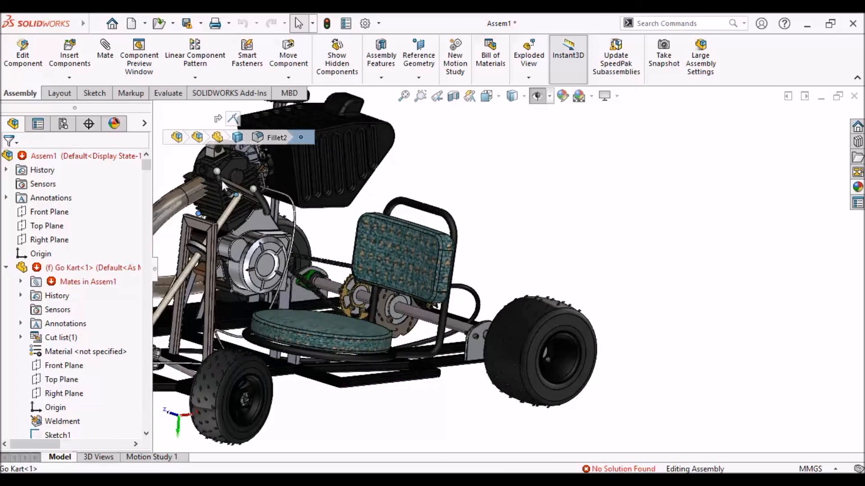
scroll(223, 180, "down", 1)
scroll(285, 181, "up", 1)
scroll(286, 181, "down", 1)
scroll(352, 189, "down", 1)
scroll(363, 192, "down", 1)
middle_click_drag(363, 193, 354, 217)
scroll(429, 199, "up", 5)
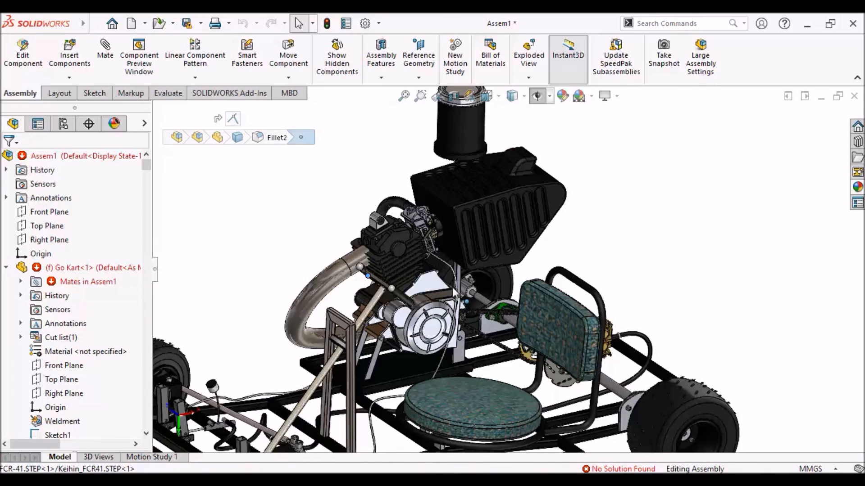
View the complete go-kart assembly at an angle, with frame, wheels, engine and seat in sight.
middle_click_drag(432, 304, 452, 301)
scroll(427, 352, "up", 1)
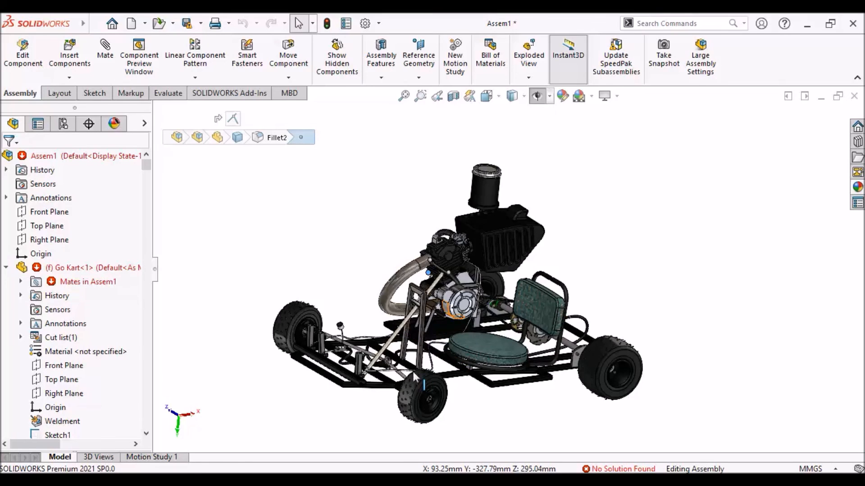
scroll(413, 373, "down", 2)
scroll(413, 372, "down", 1)
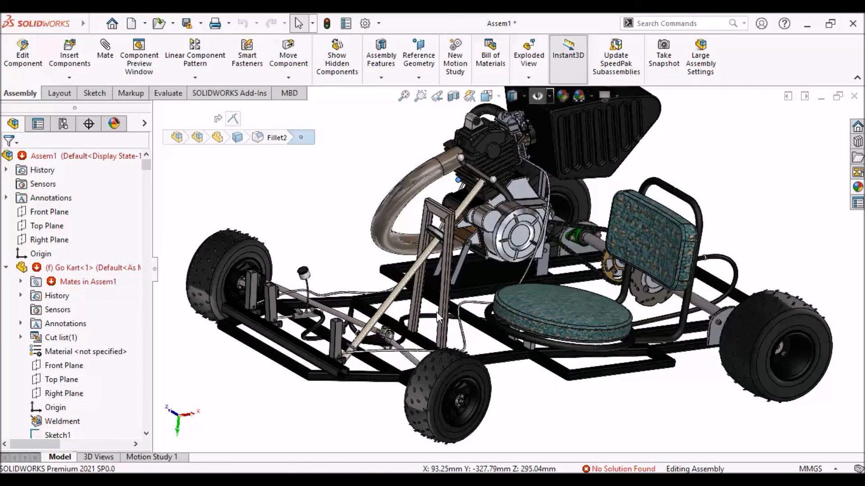
scroll(437, 312, "up", 2)
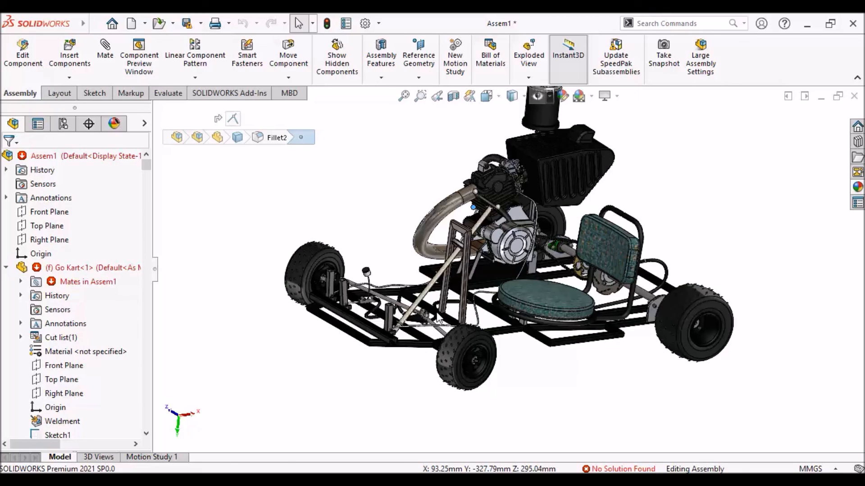
left_click(719, 482)
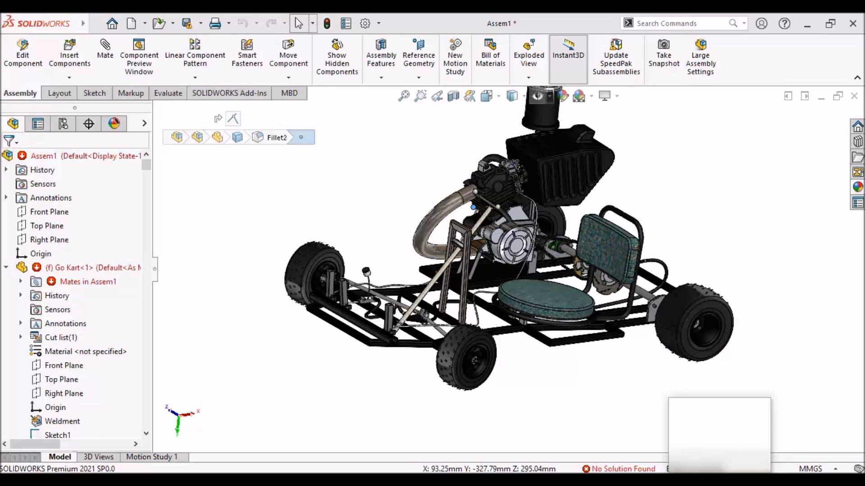